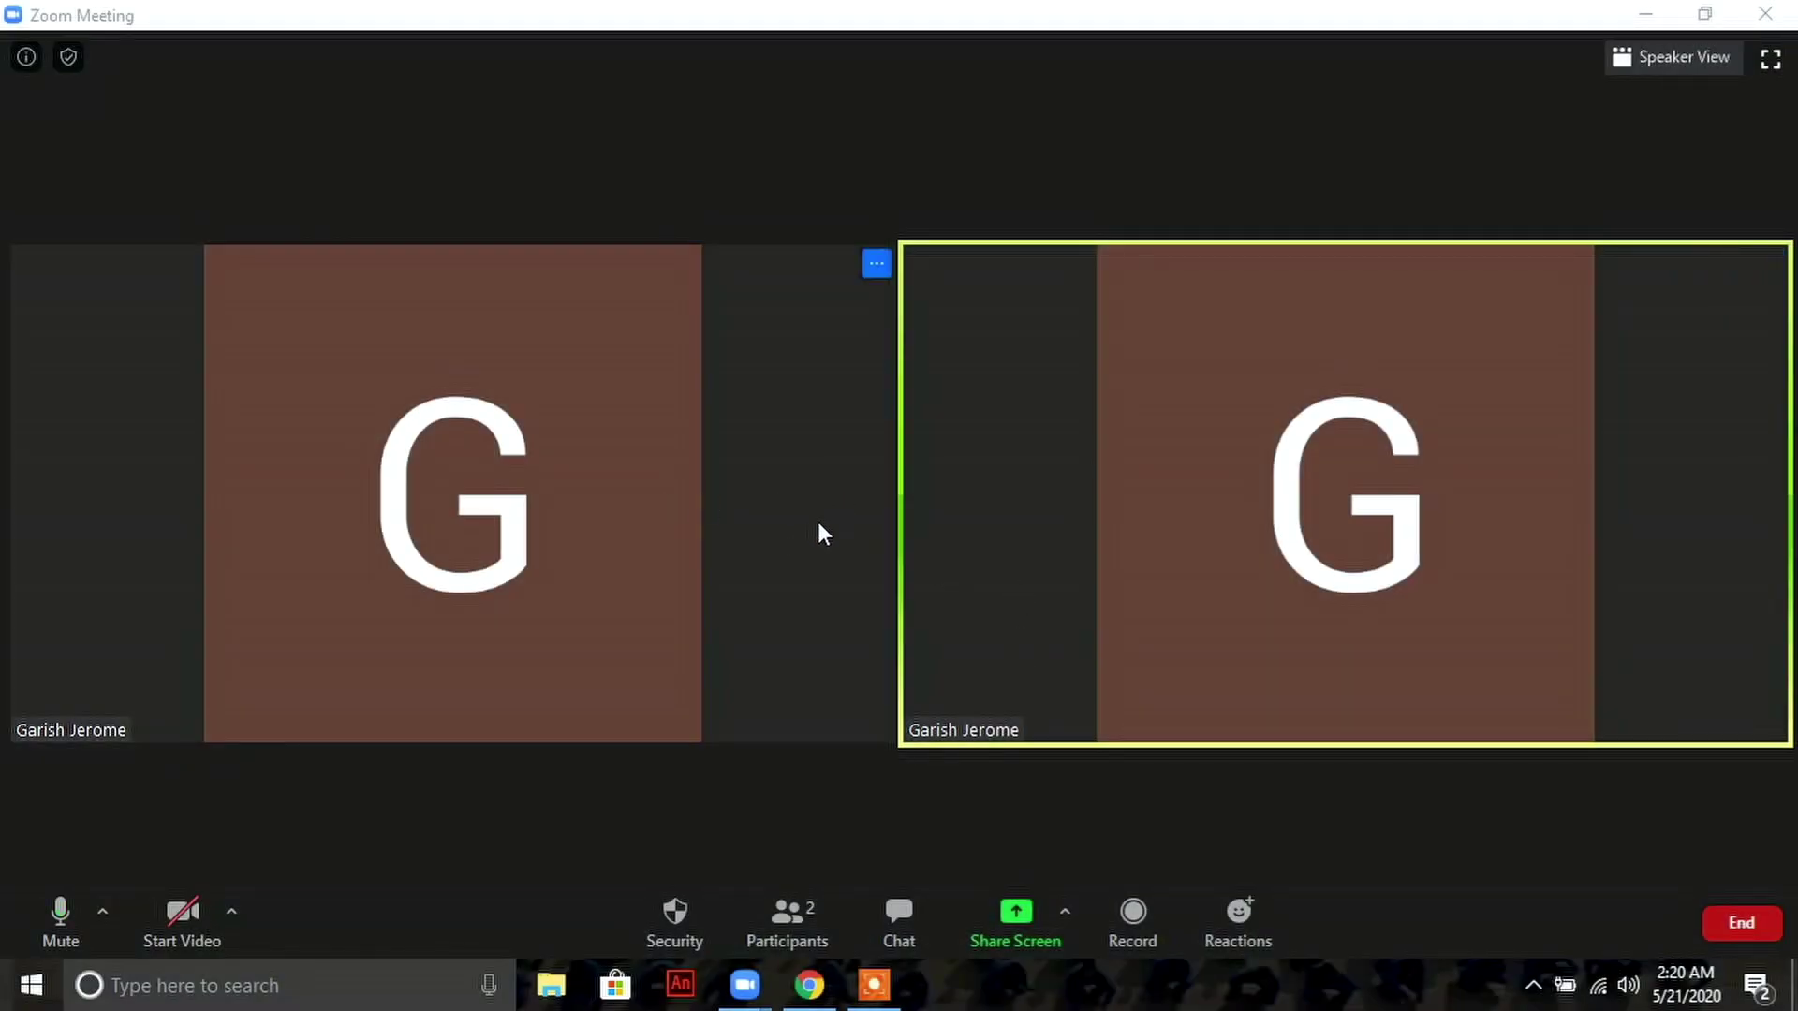
# Mute and unmute the microphone, then turn the camera on and off again
pyautogui.click(70, 934)
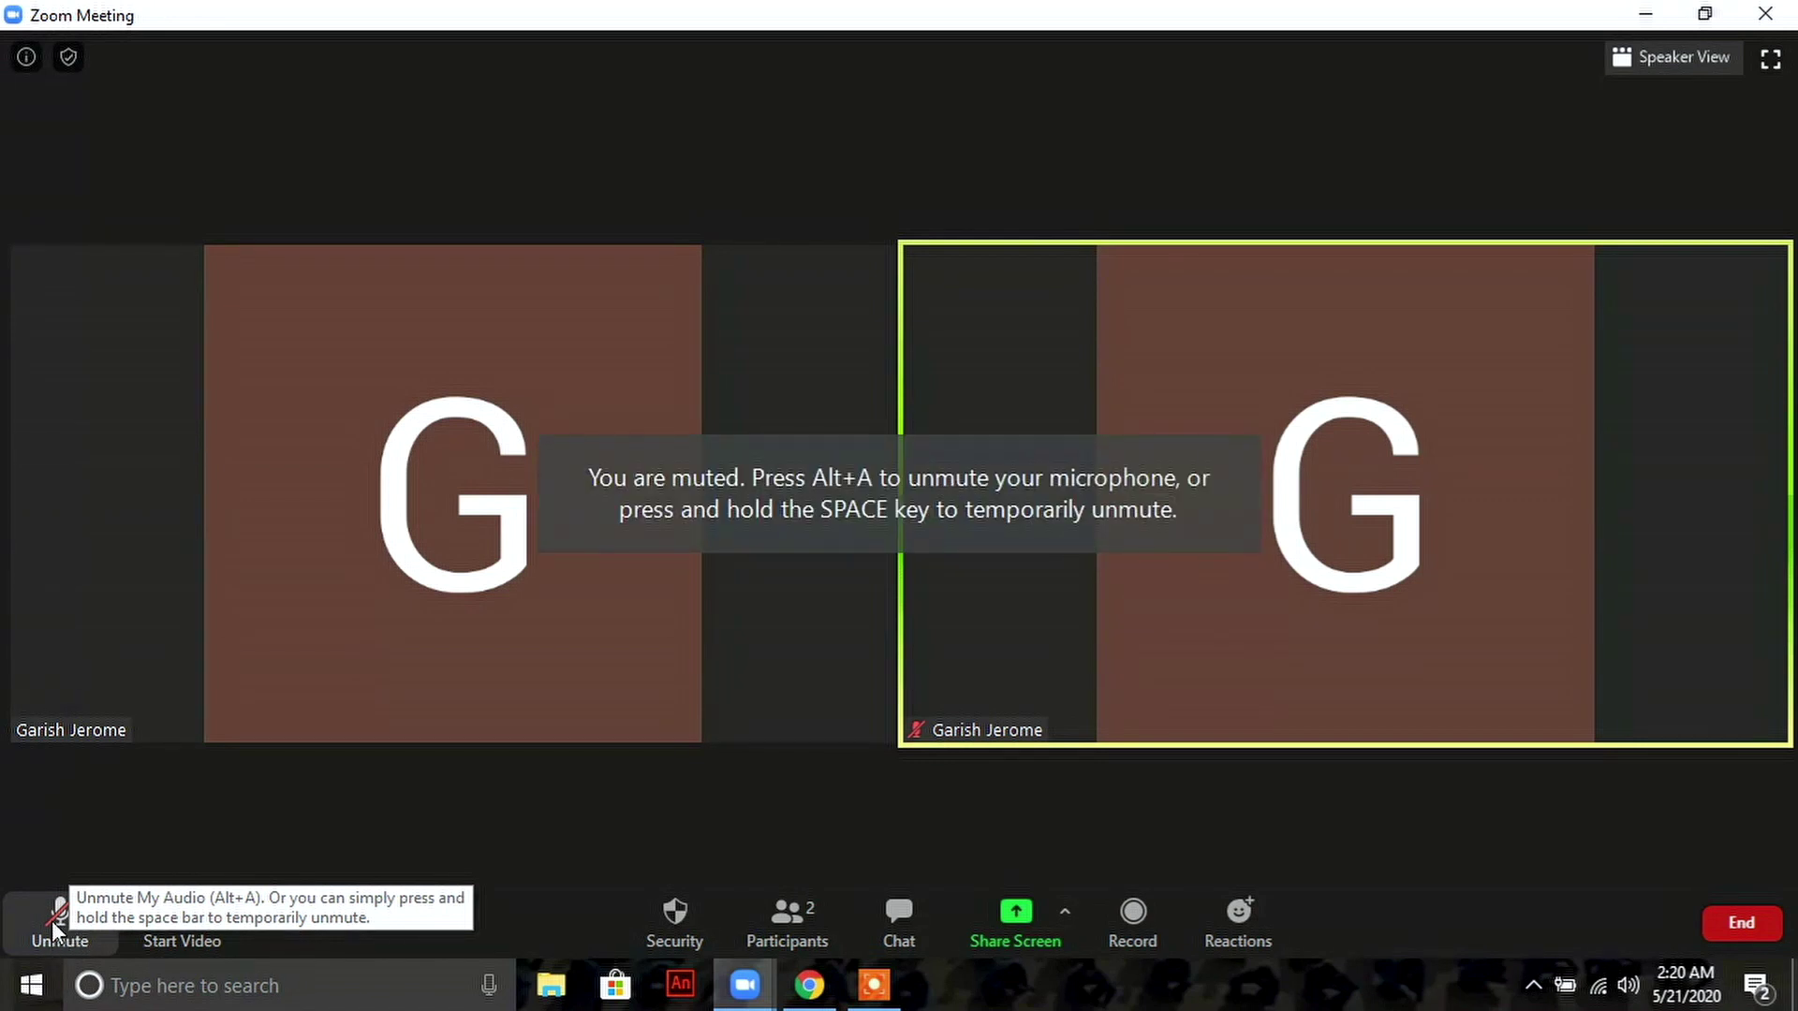
pyautogui.click(52, 919)
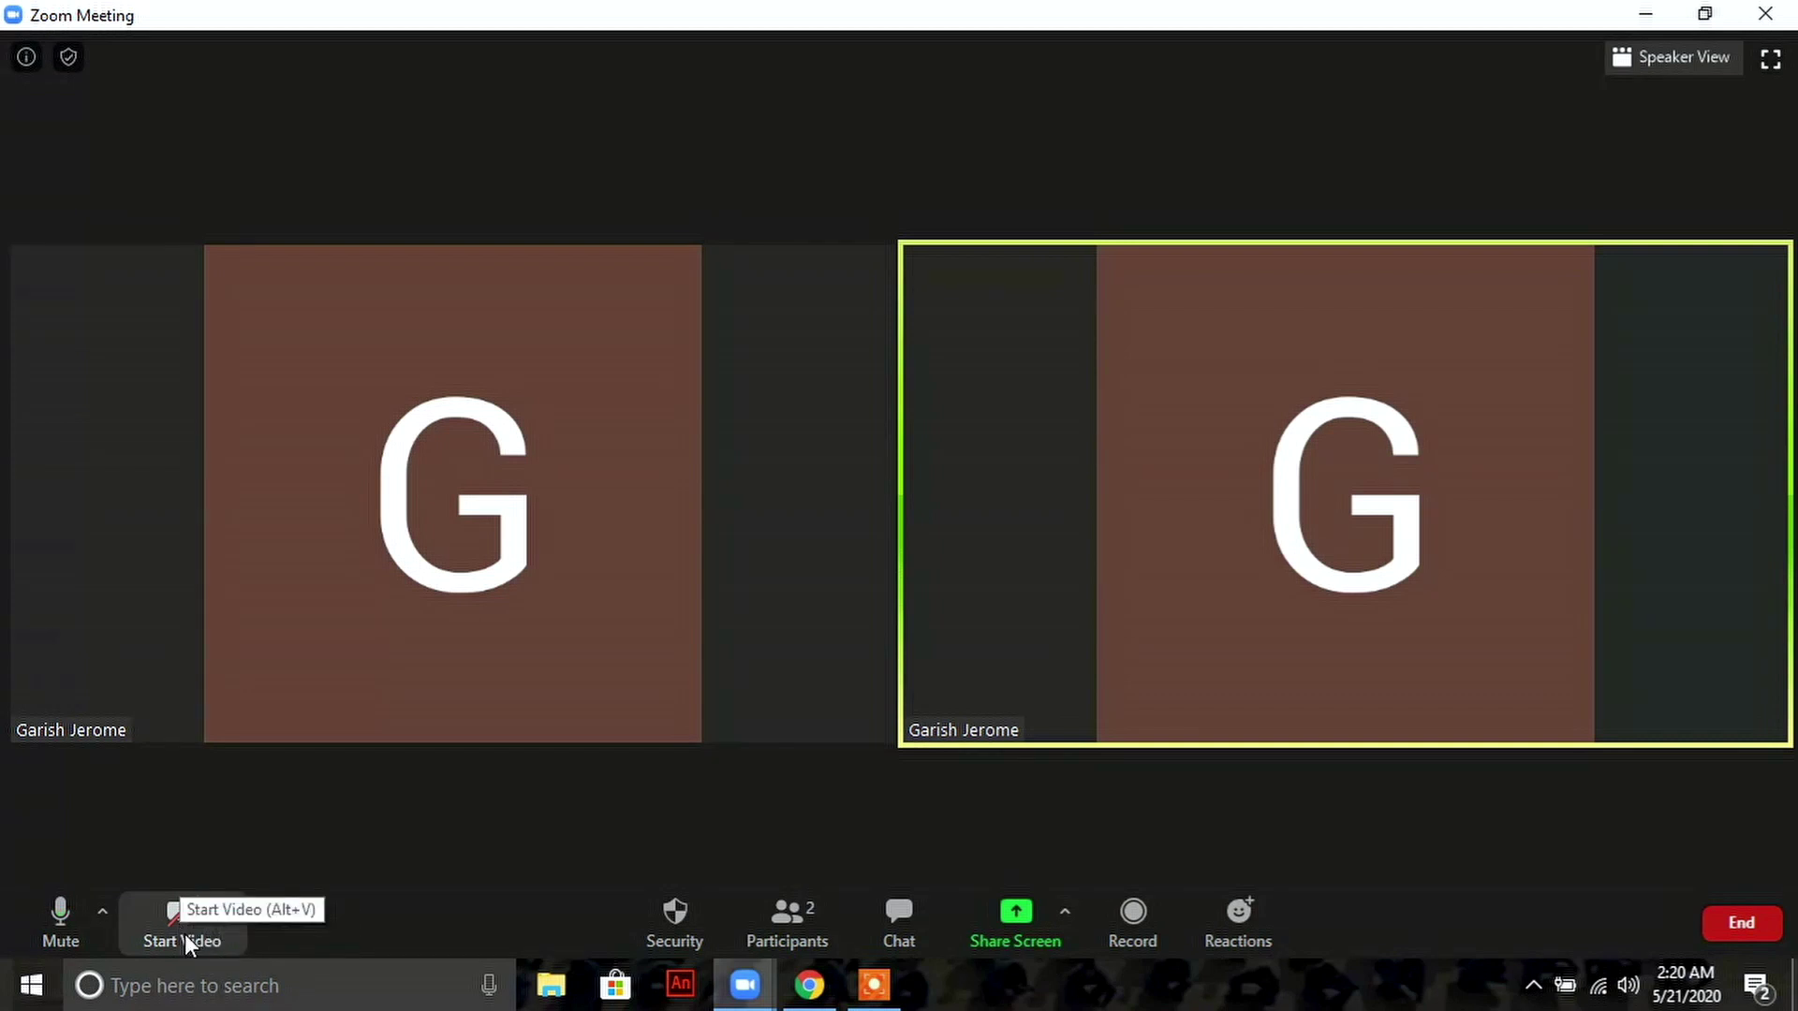
pyautogui.click(181, 924)
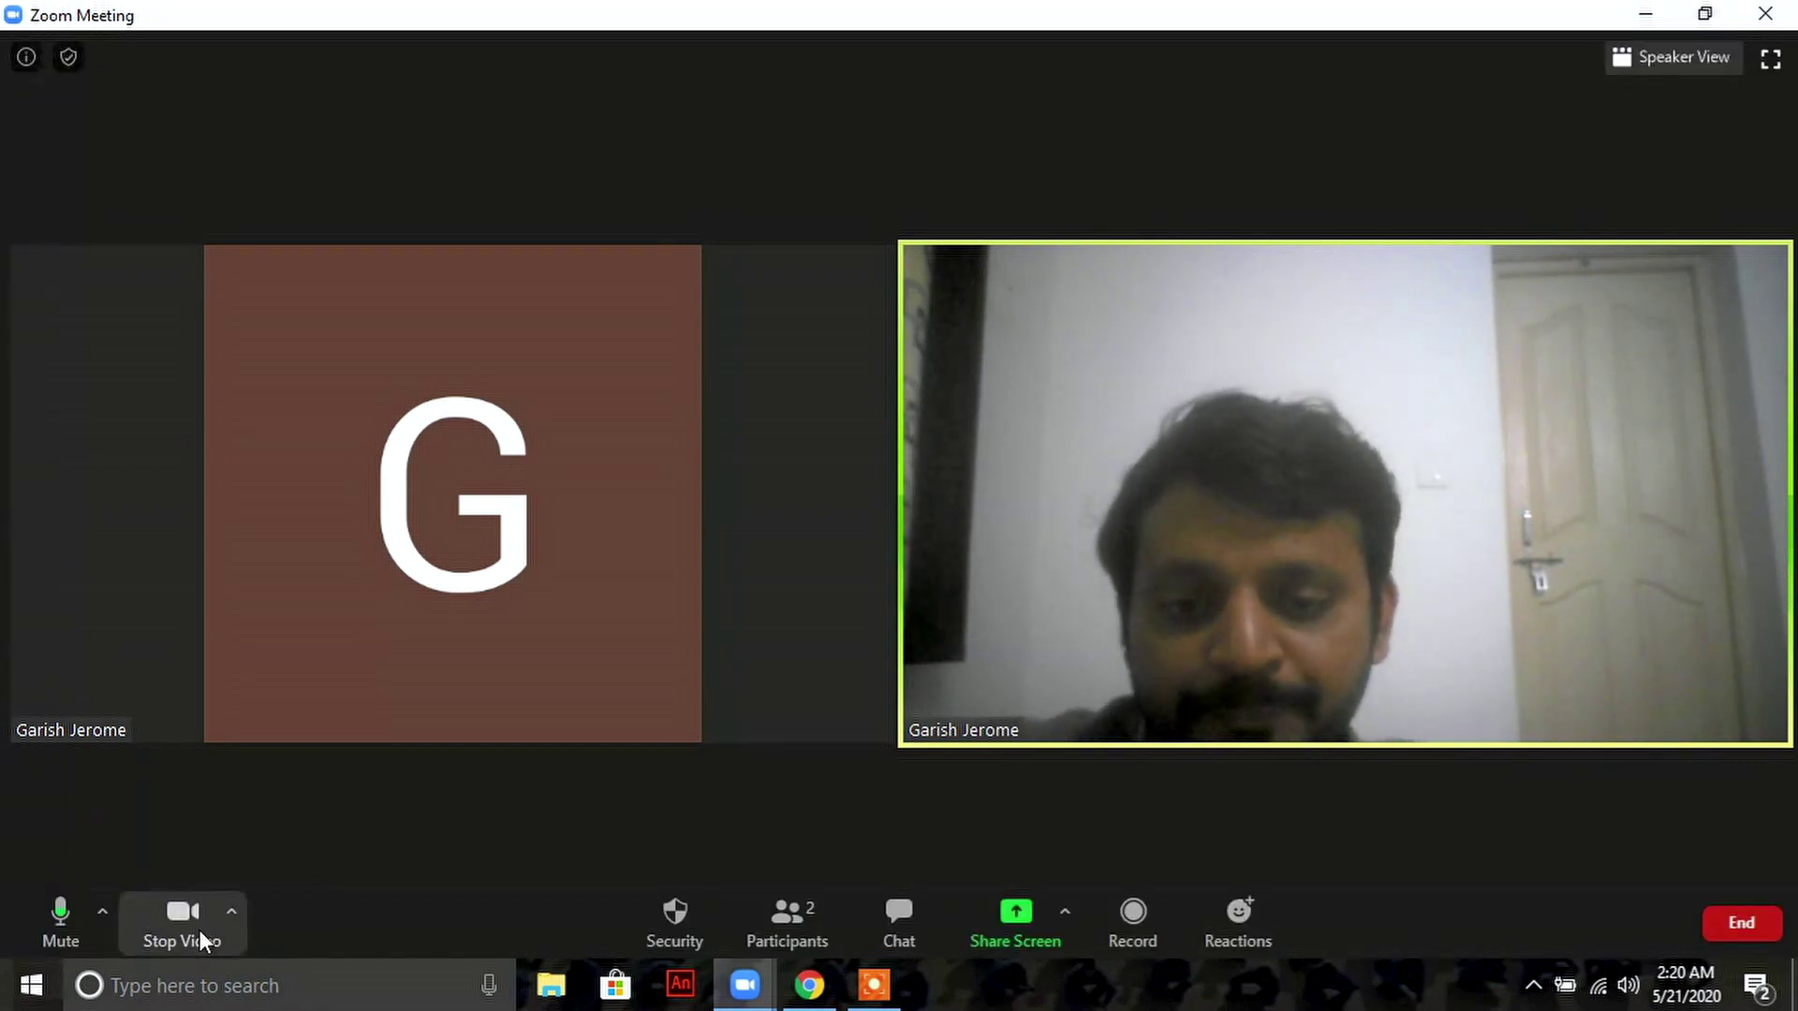
pyautogui.click(190, 935)
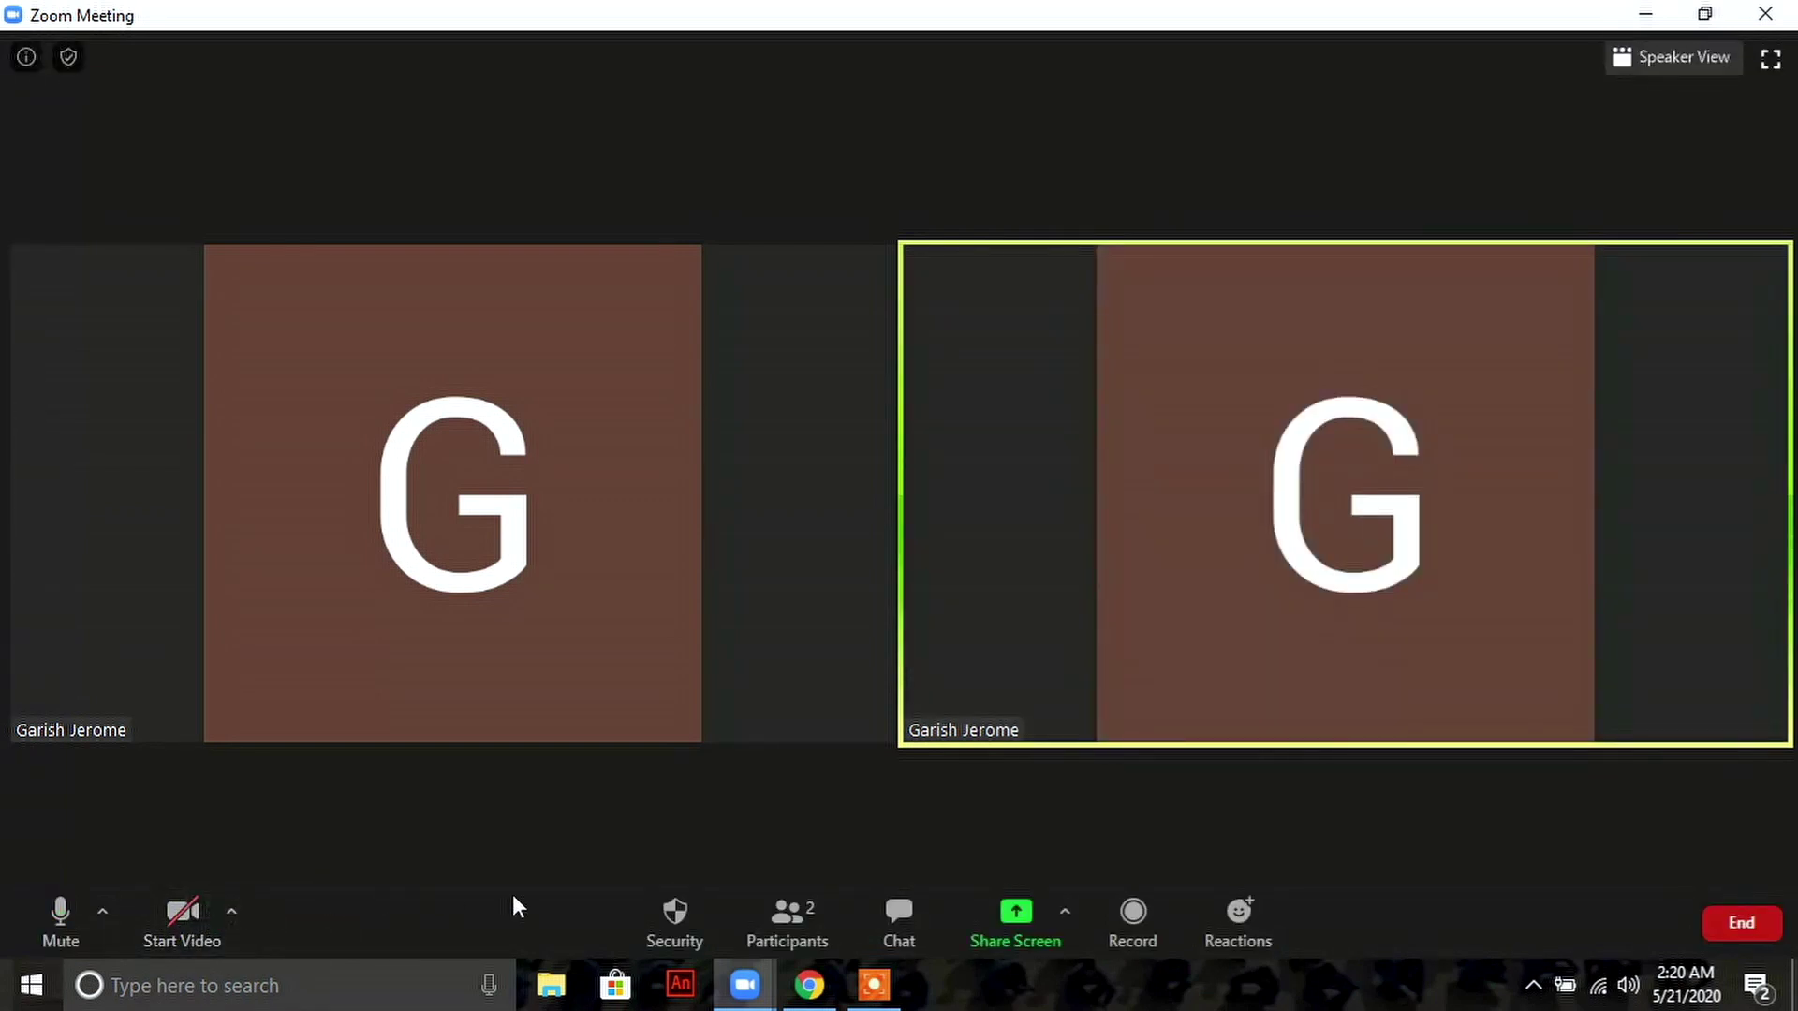
# Tick Share Screen under Security, then untick it so participants cannot share
pyautogui.click(683, 939)
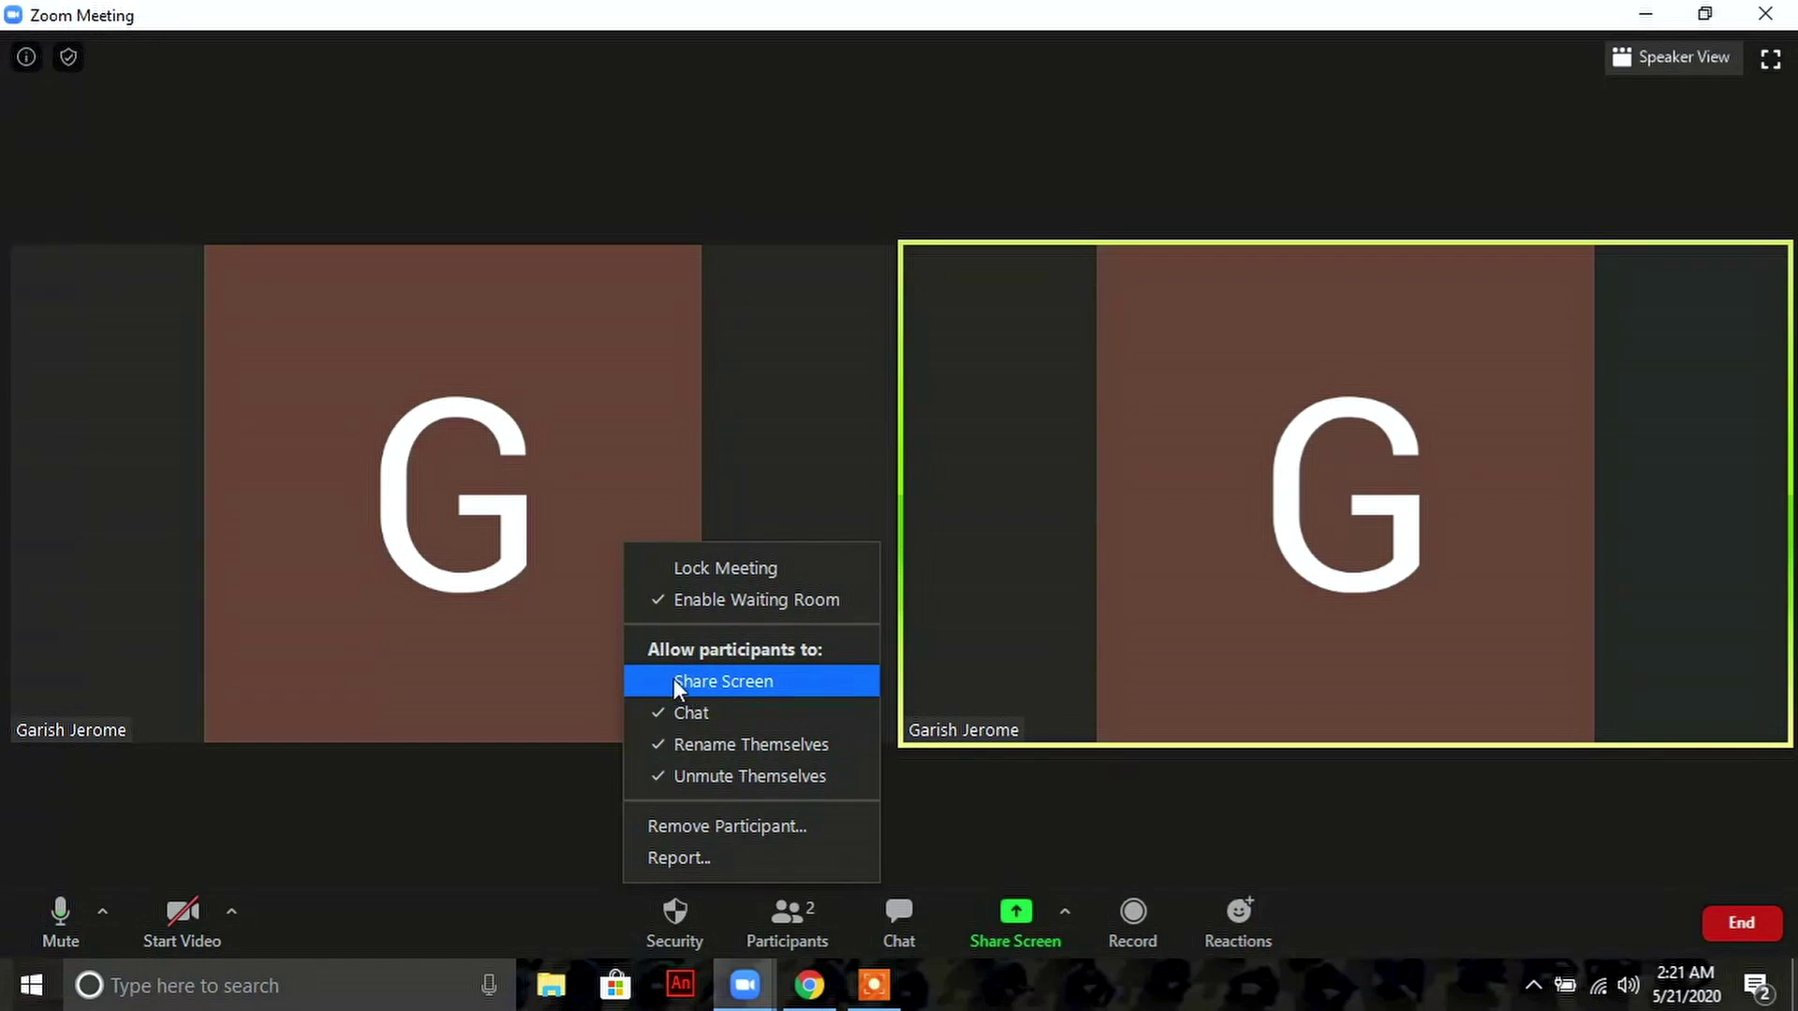
pyautogui.click(688, 681)
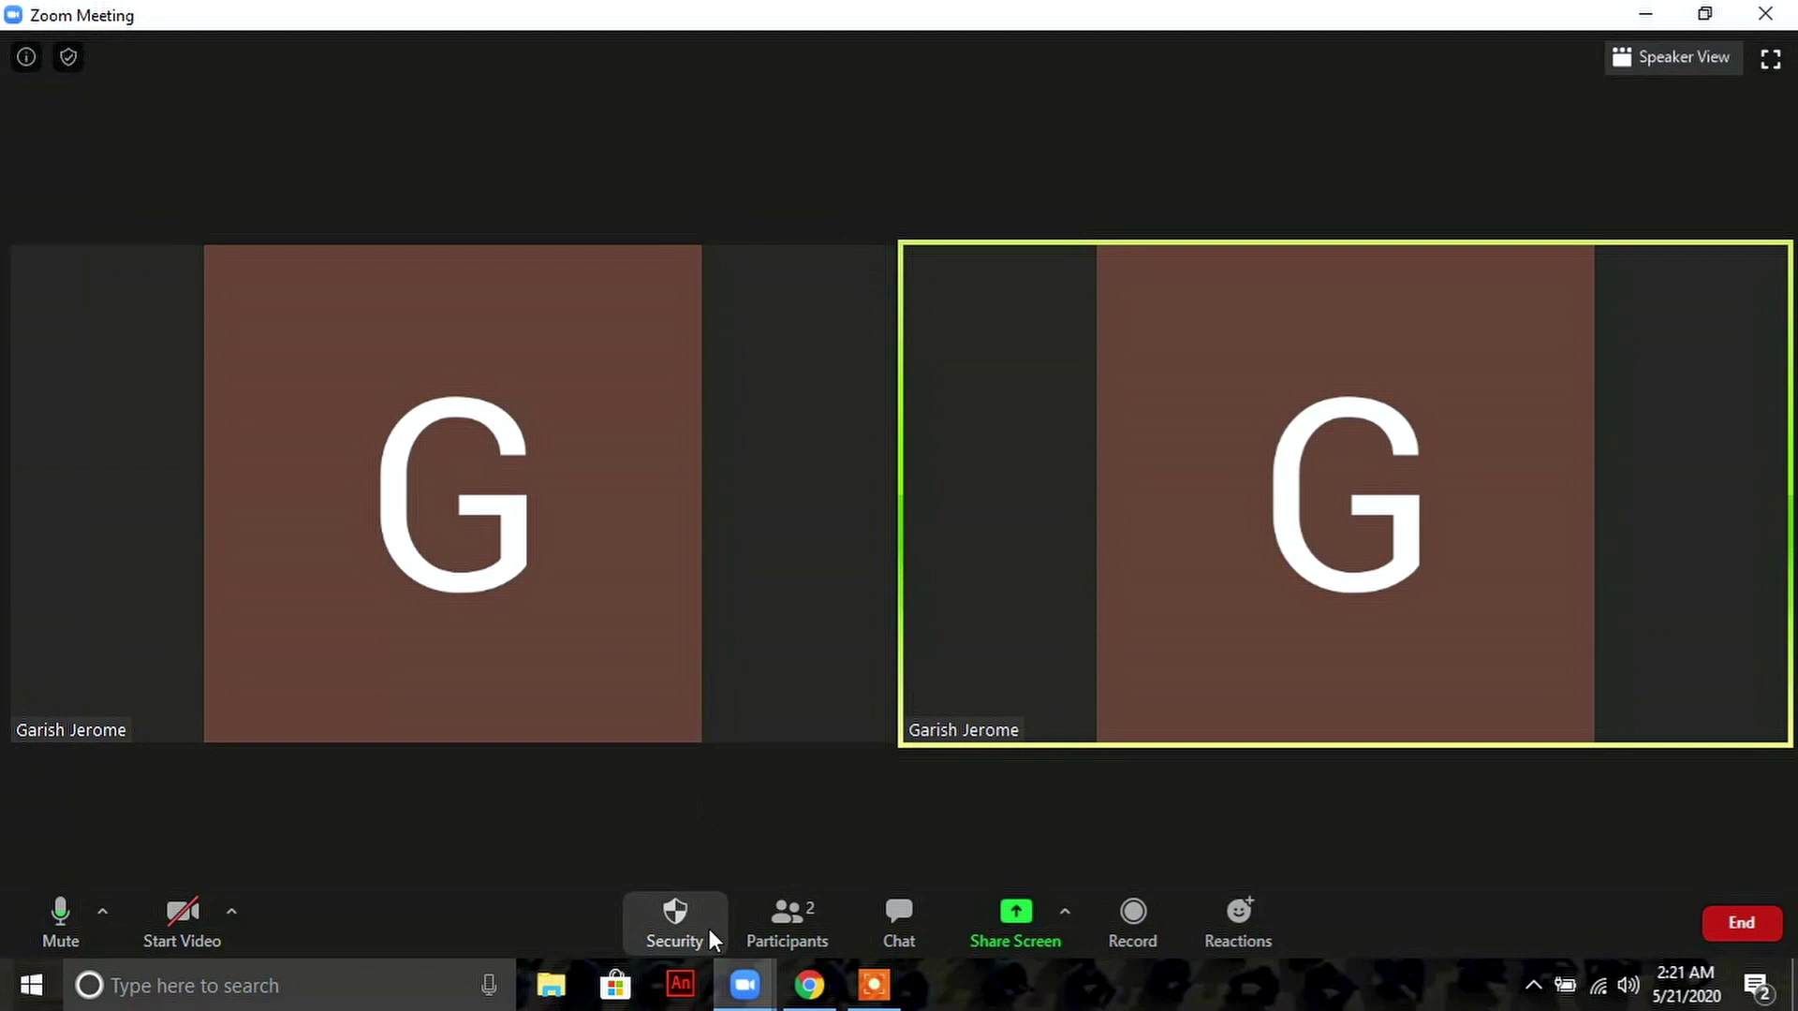
pyautogui.click(768, 918)
pyautogui.click(583, 913)
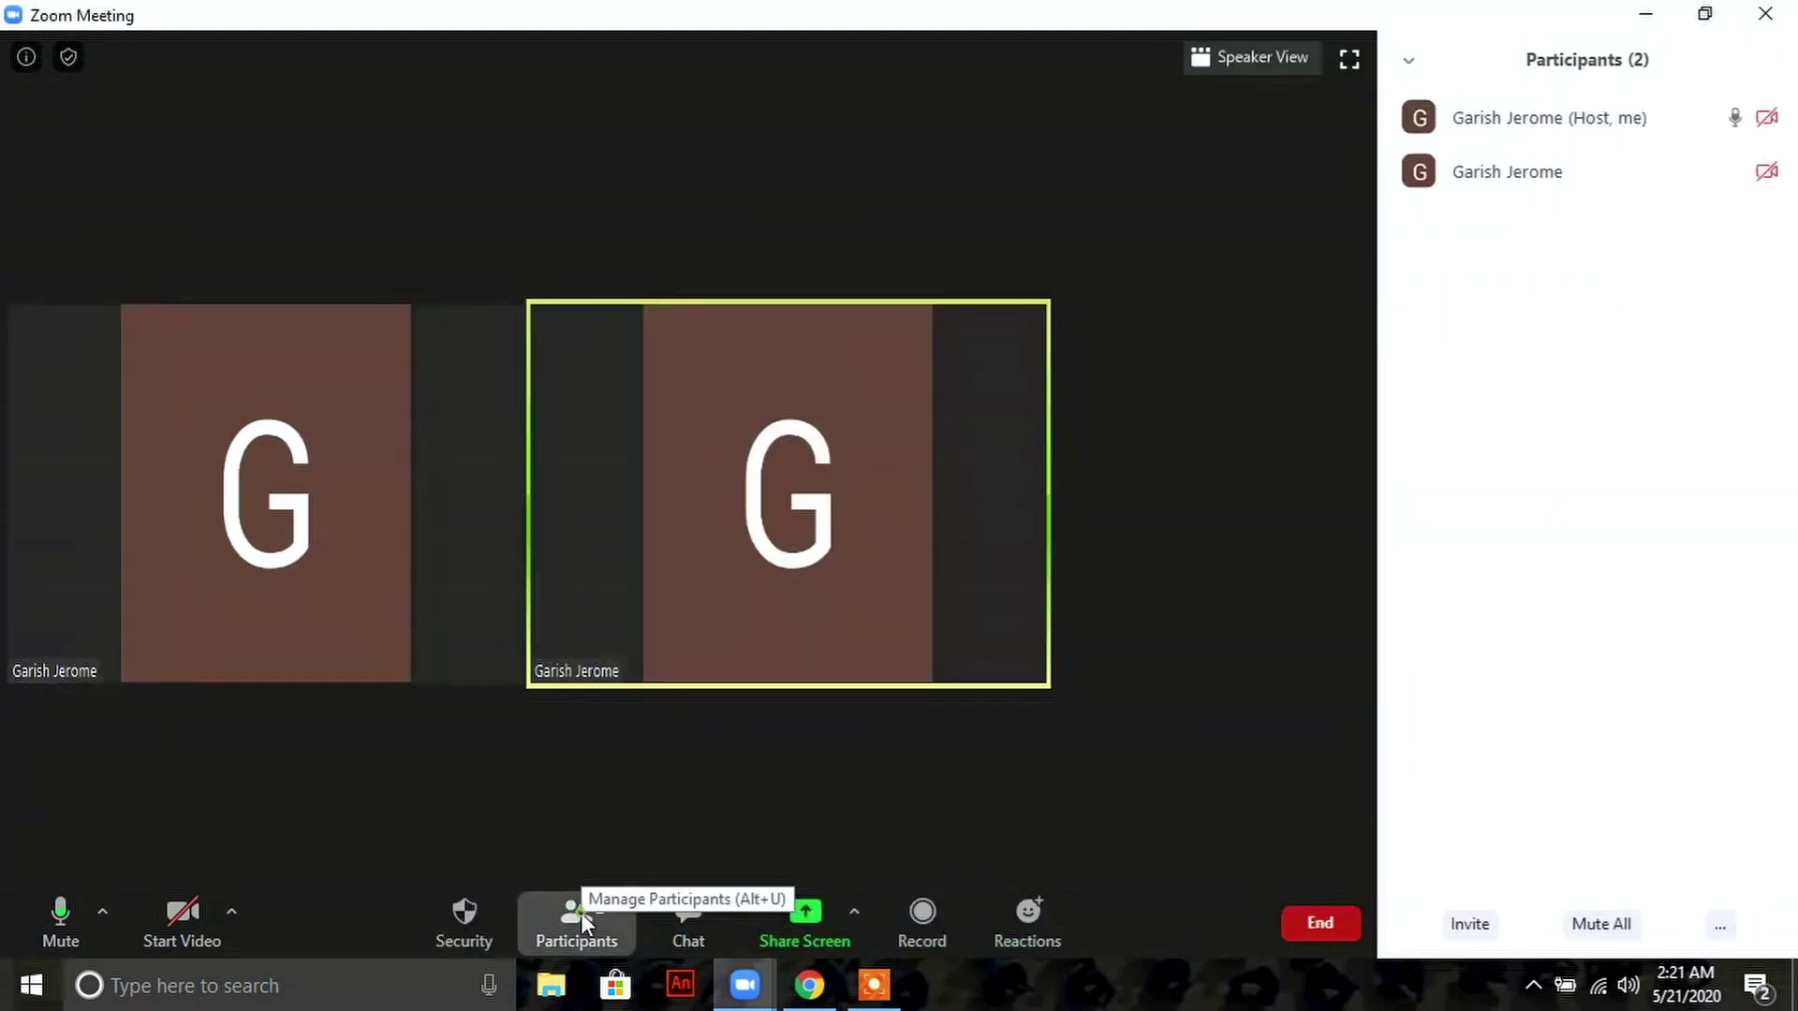
pyautogui.click(690, 941)
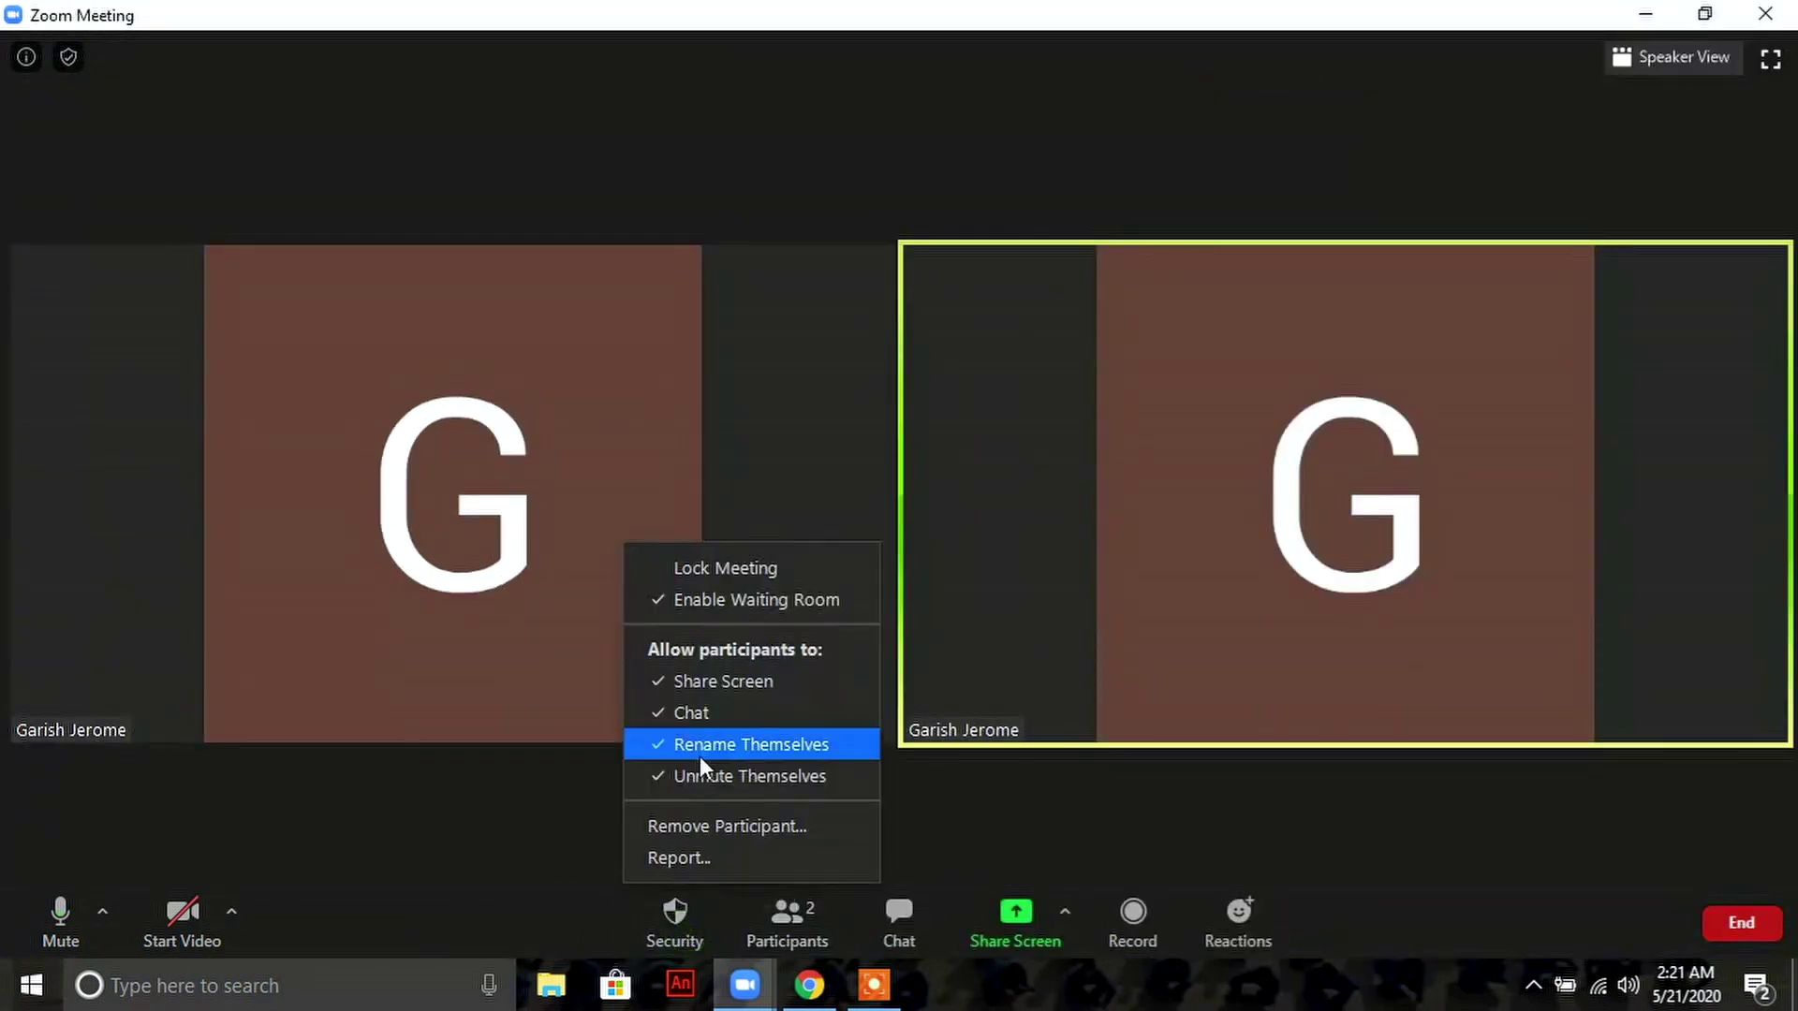
pyautogui.click(666, 682)
pyautogui.click(665, 917)
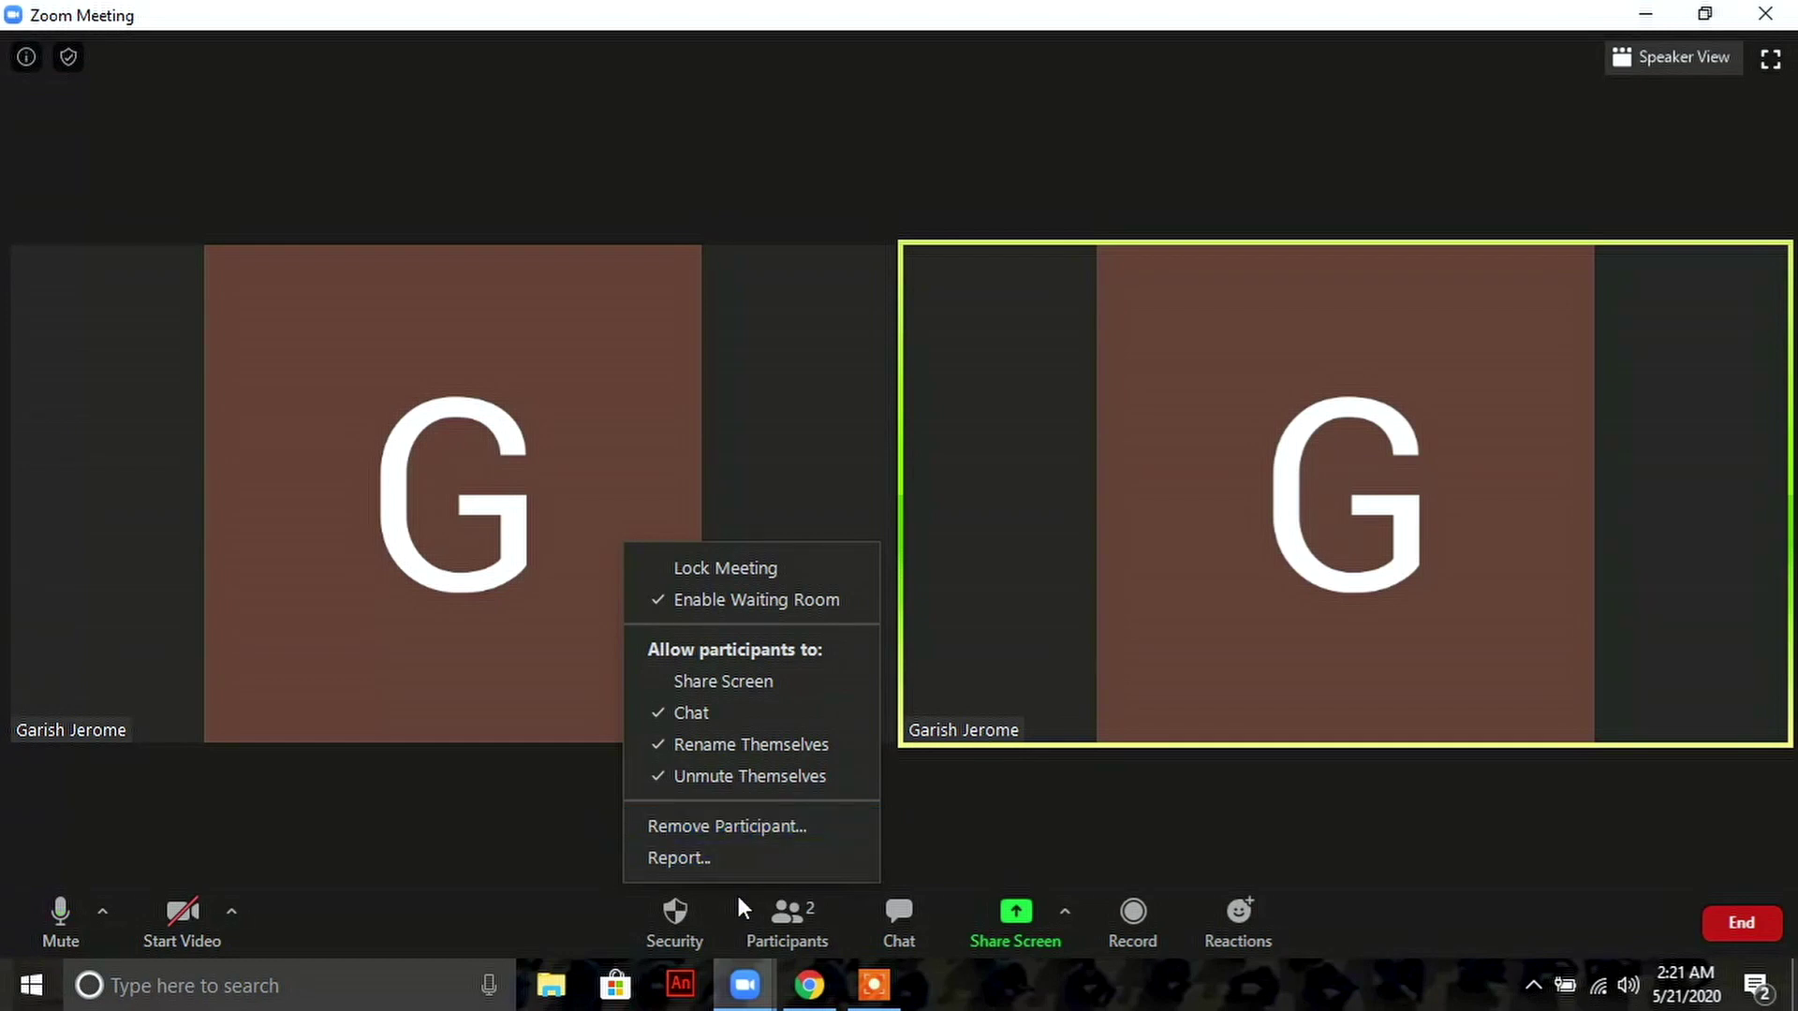
# Close Security, show the two-person participants list and open More on your own host entry
pyautogui.click(788, 924)
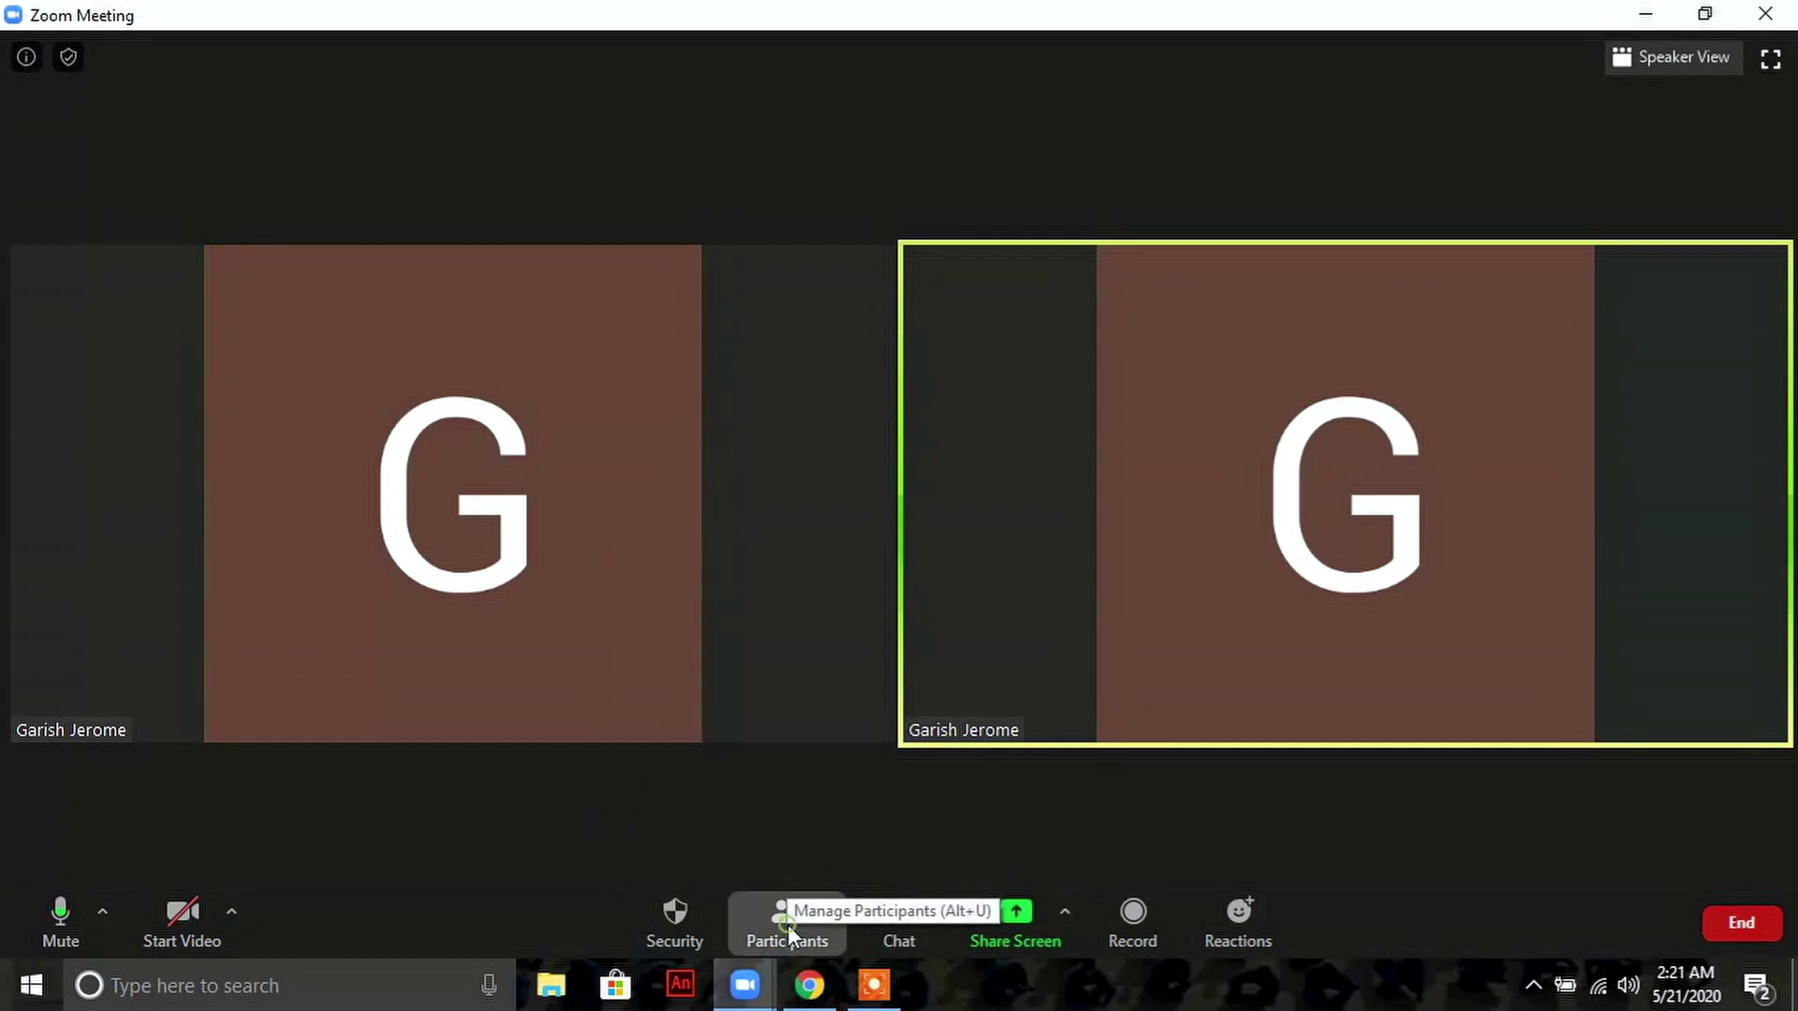
pyautogui.click(788, 924)
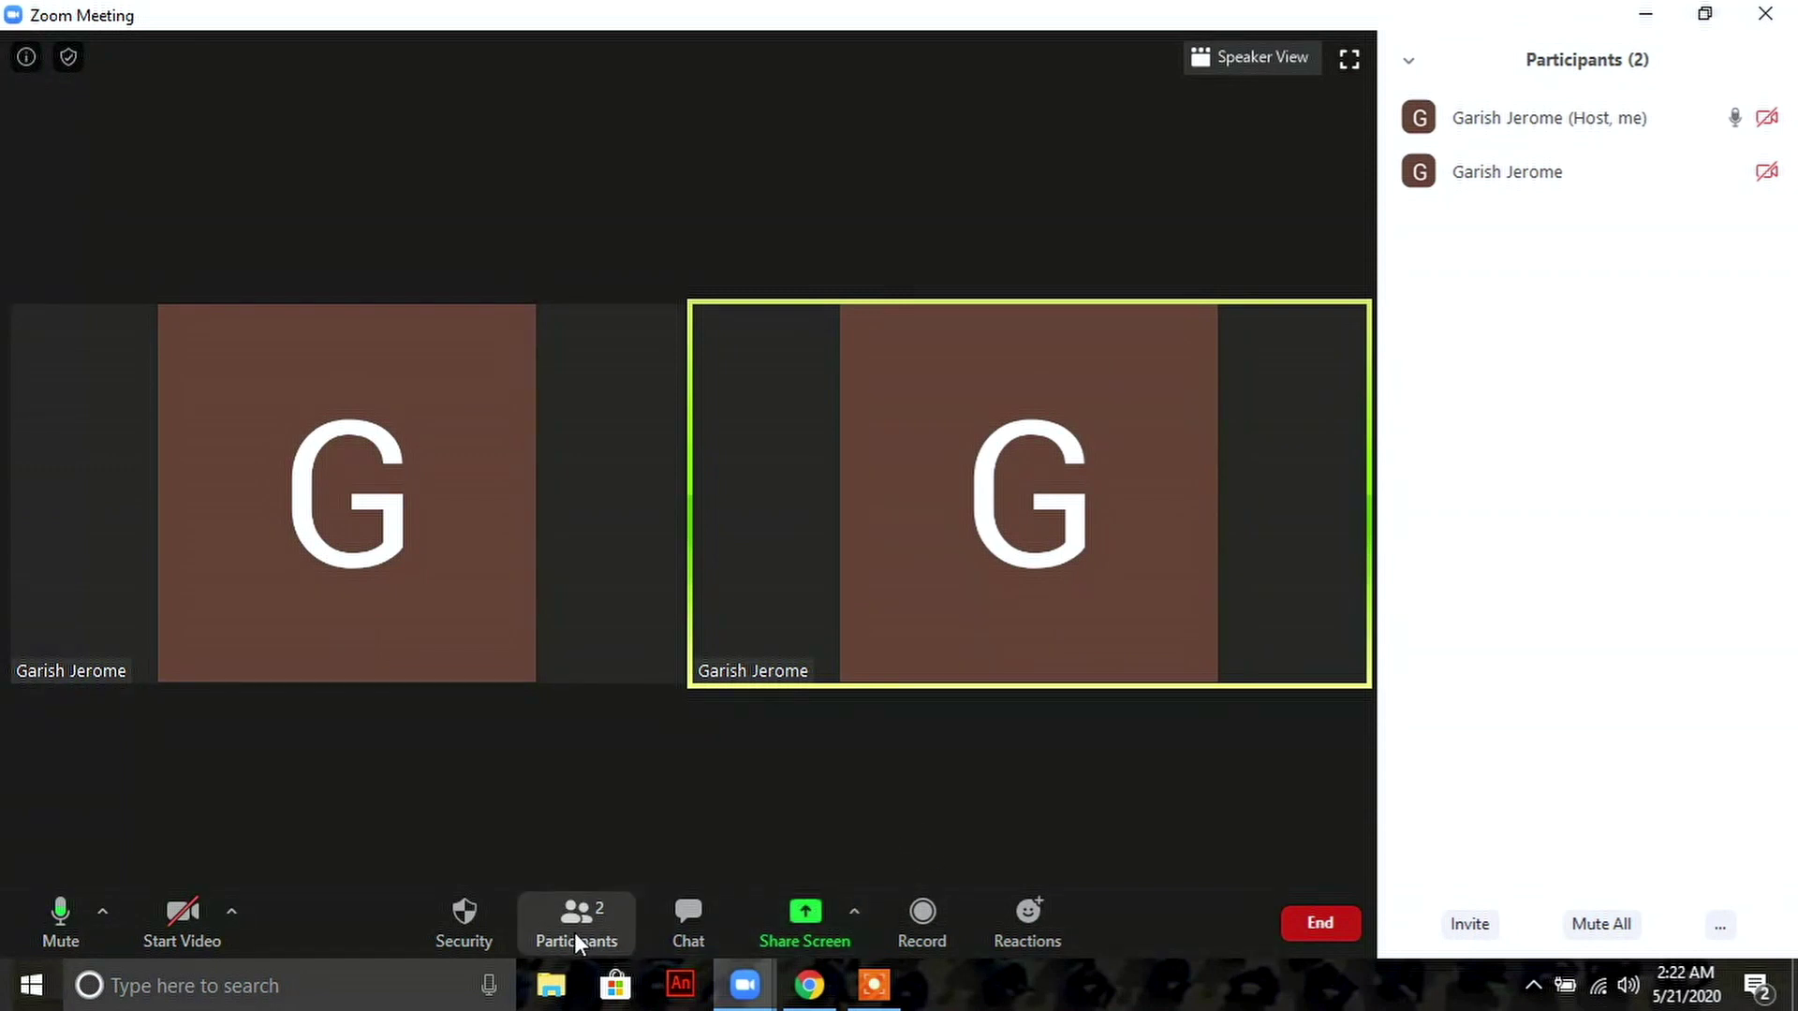
pyautogui.moveTo(1638, 126)
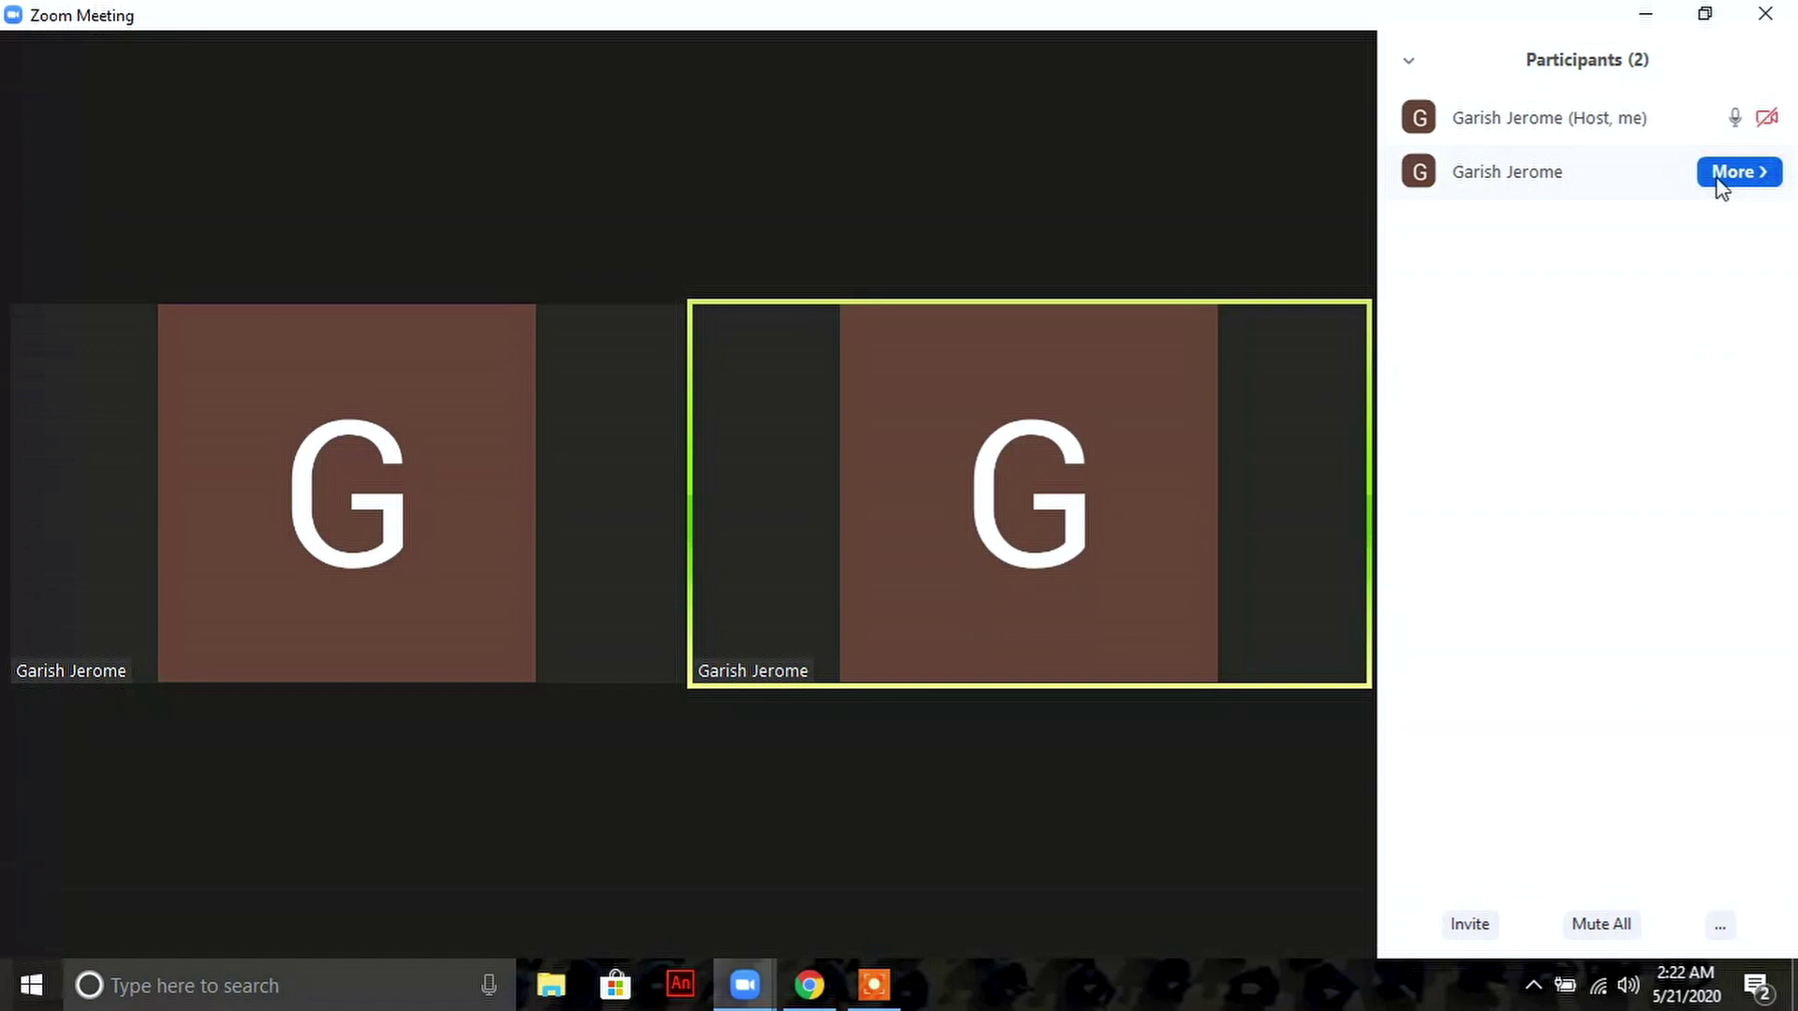
pyautogui.moveTo(1722, 134)
pyautogui.click(1741, 178)
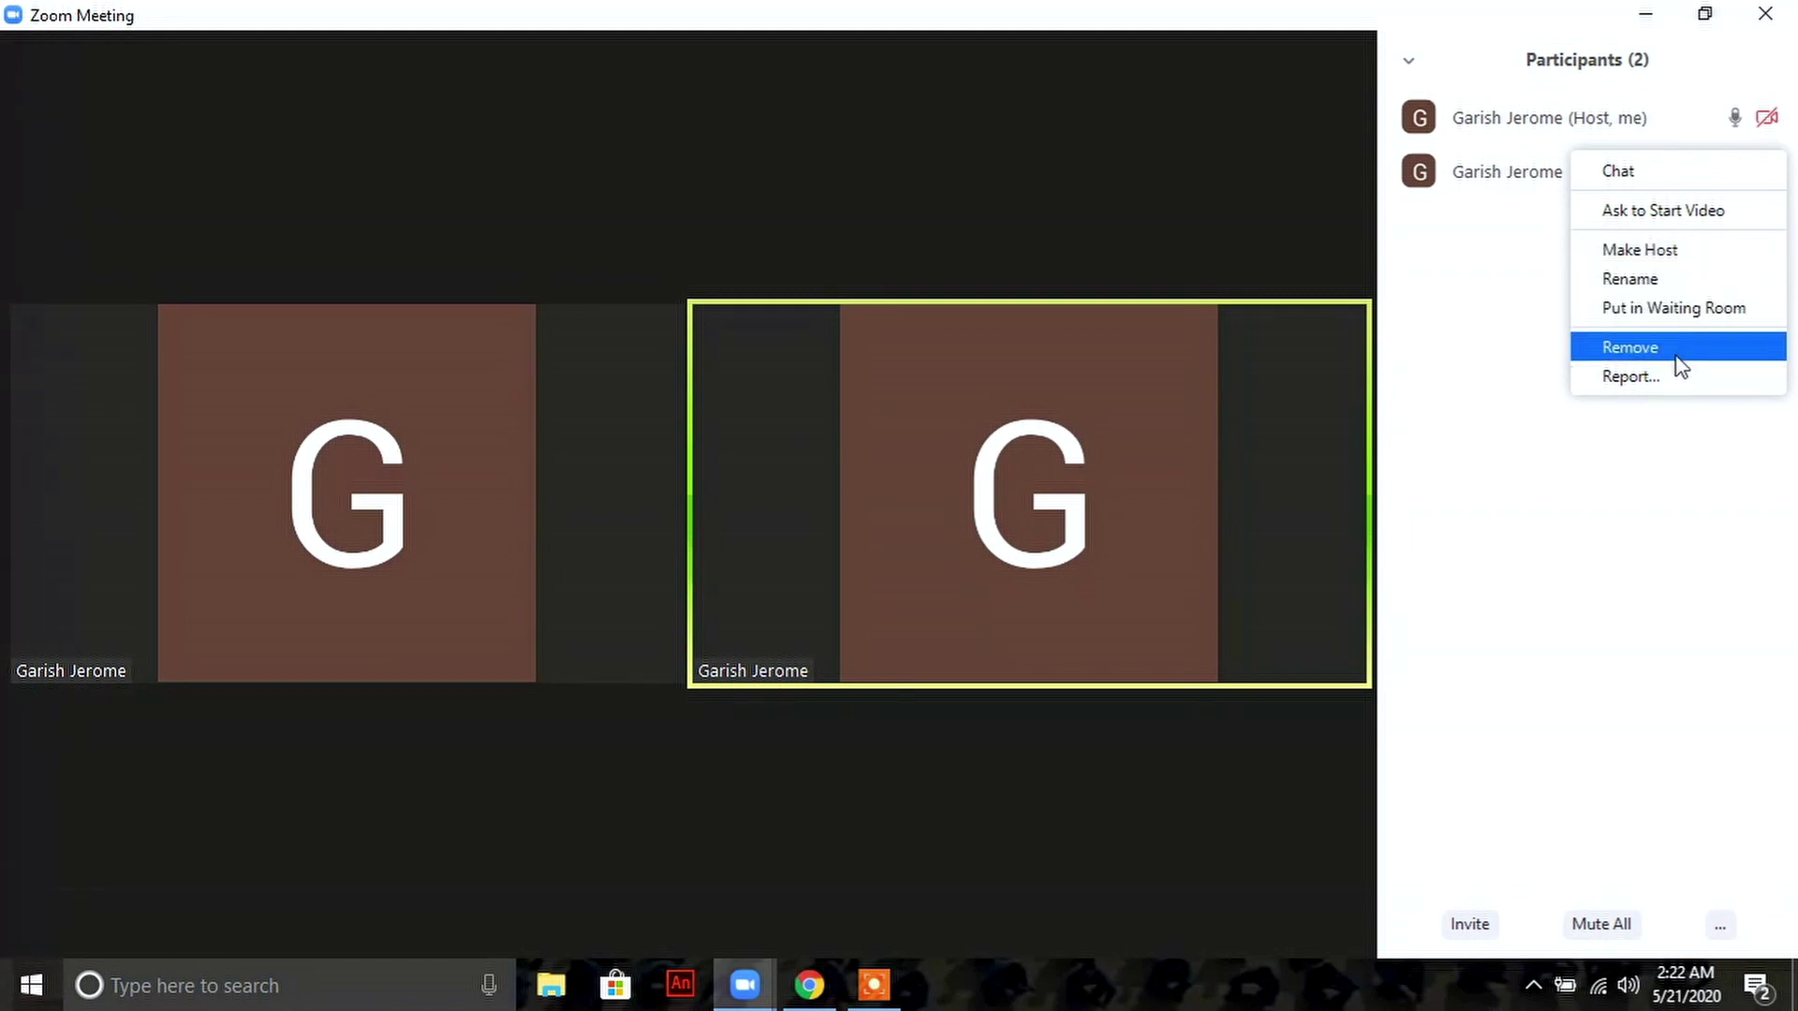
pyautogui.click(1770, 120)
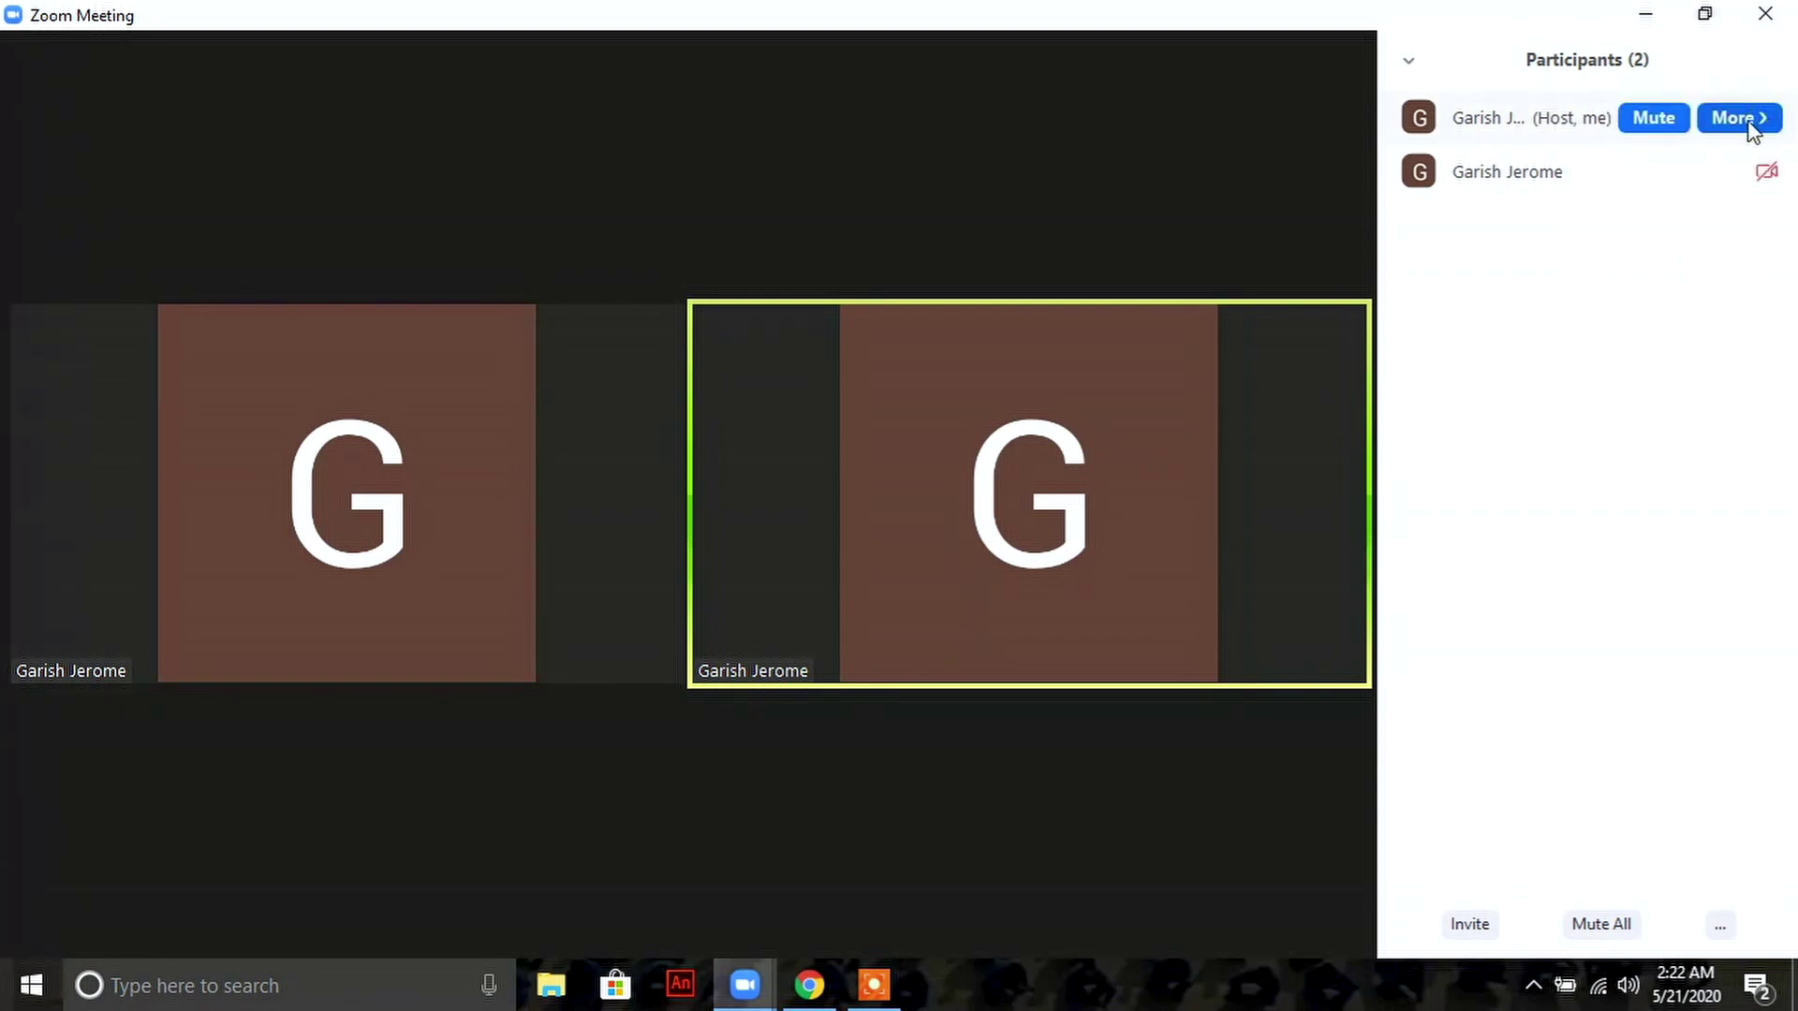
pyautogui.click(1735, 126)
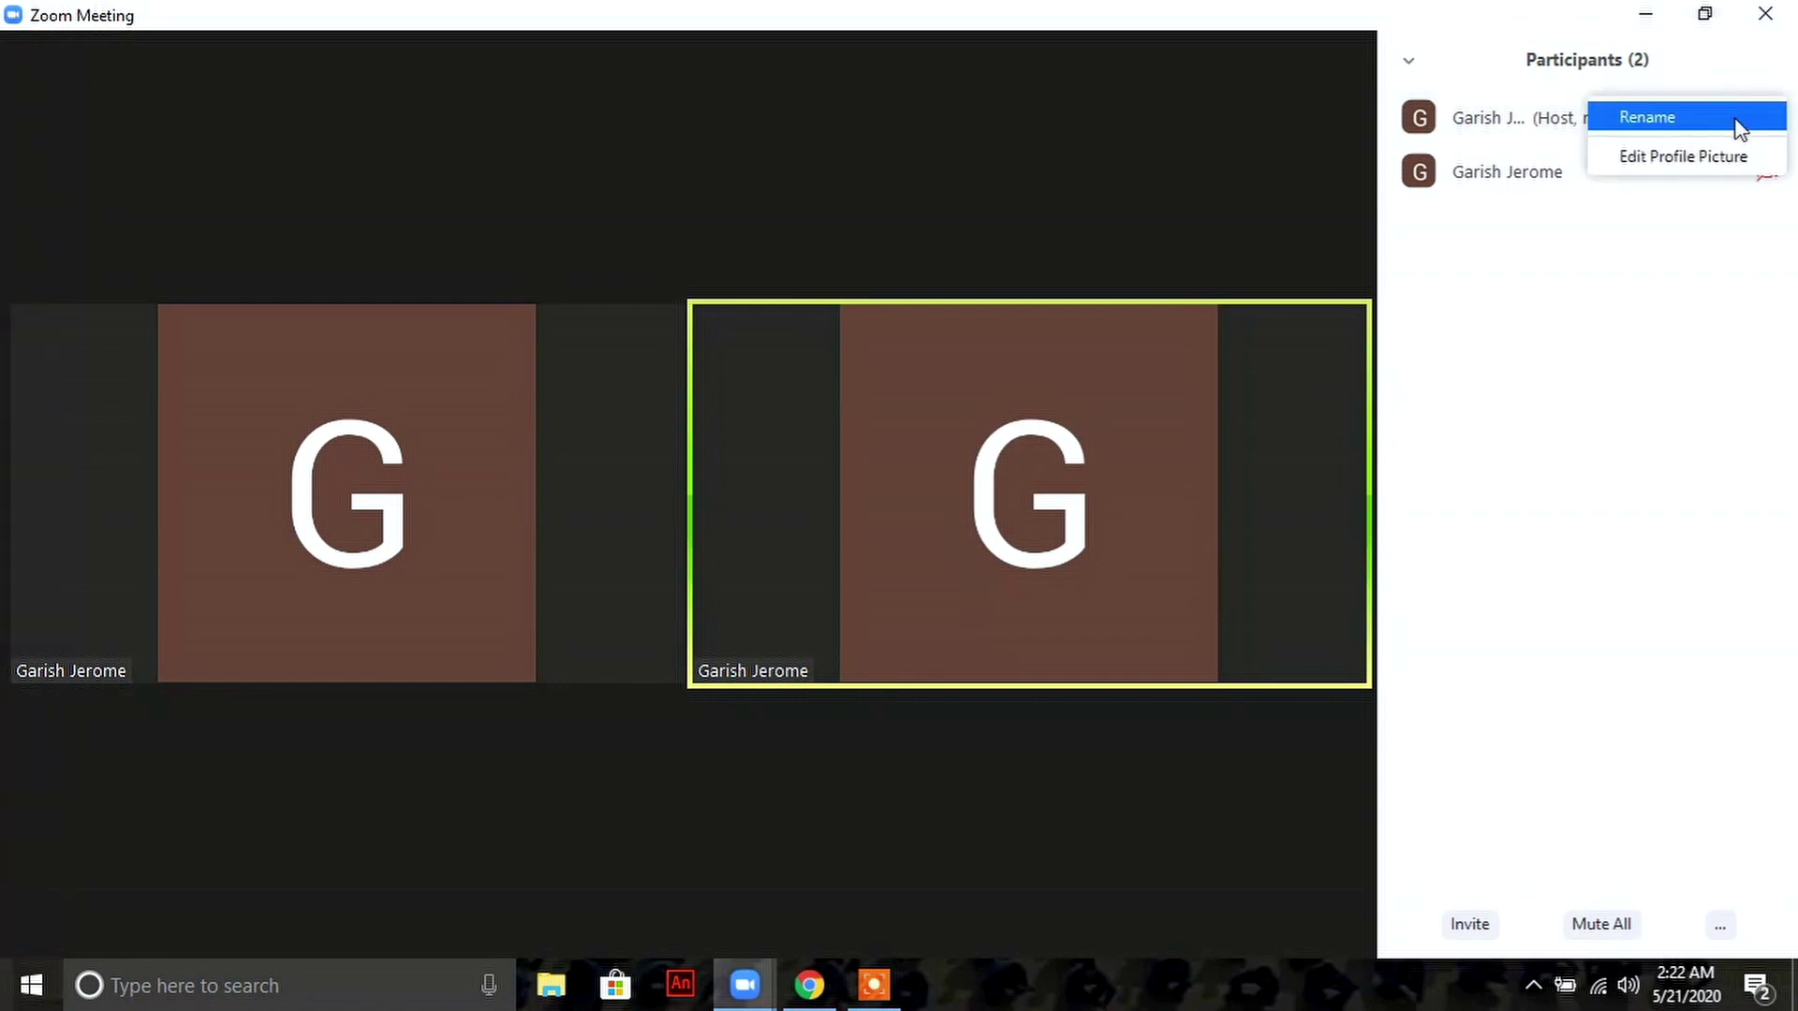
# Replace your screen name with a shorter name in the Rename dialog and confirm
pyautogui.click(1666, 122)
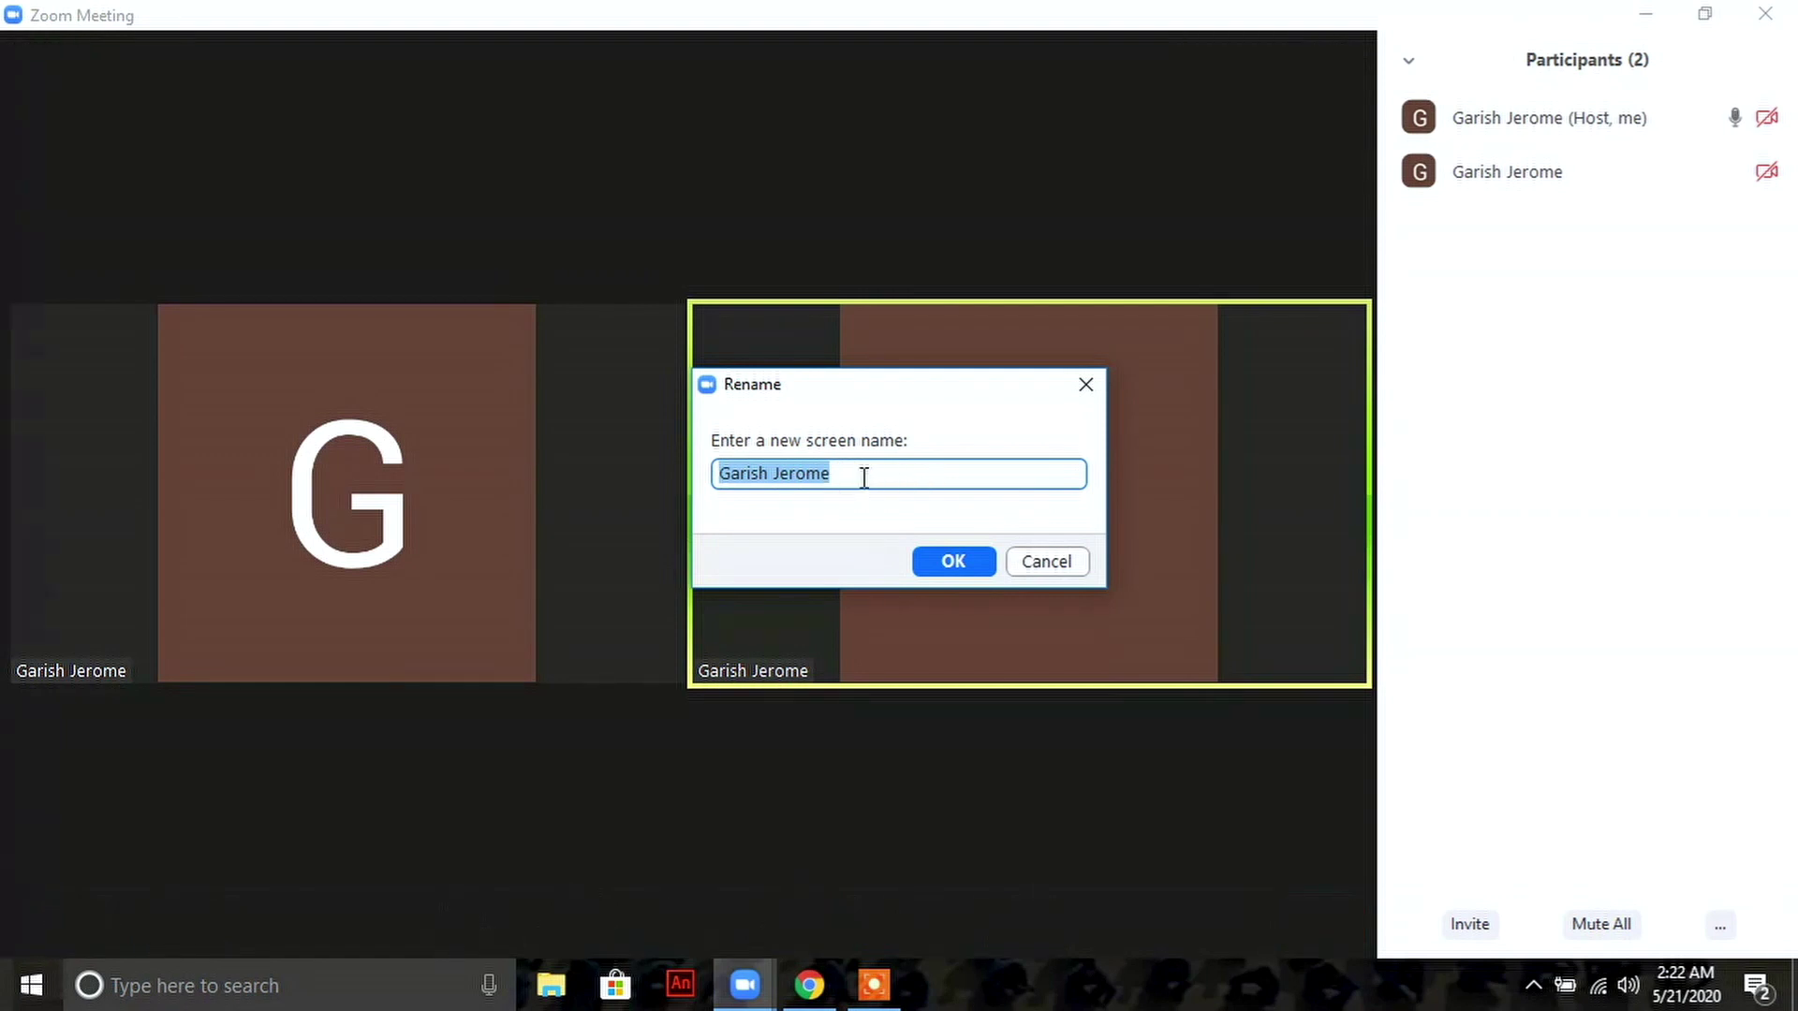
pyautogui.press('BackSpace')
pyautogui.write('jerome')
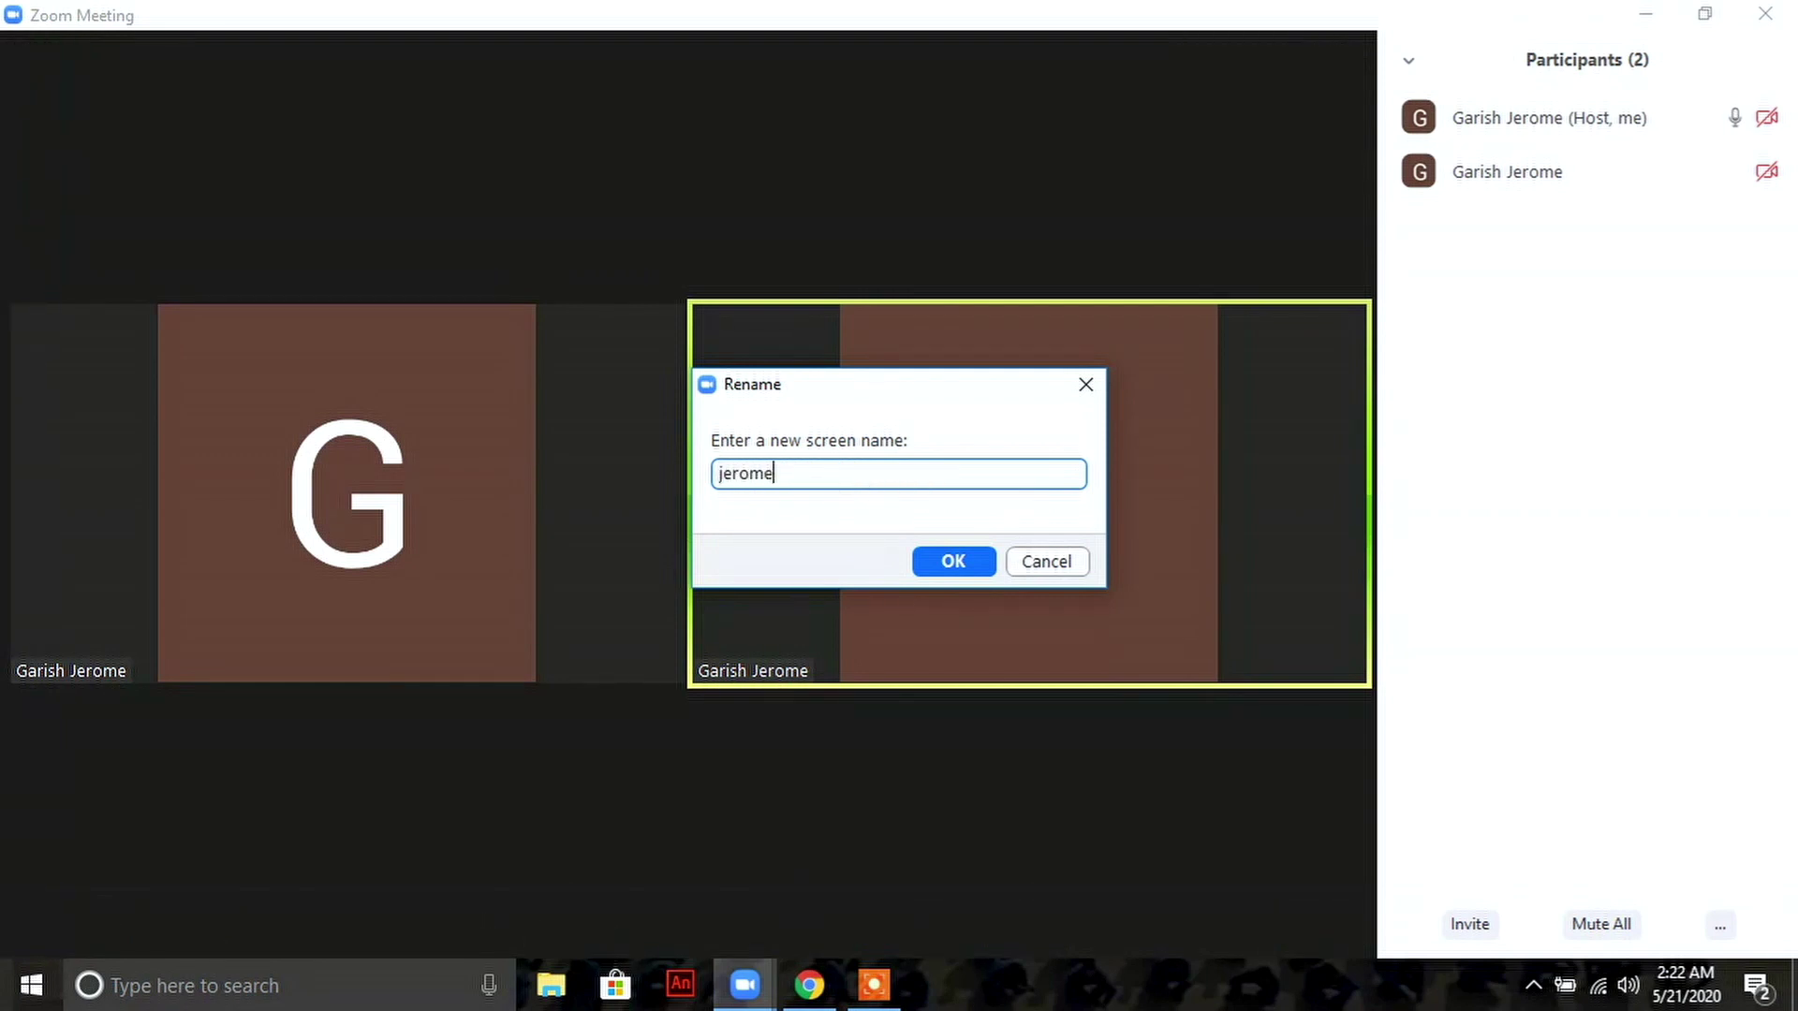
pyautogui.click(931, 563)
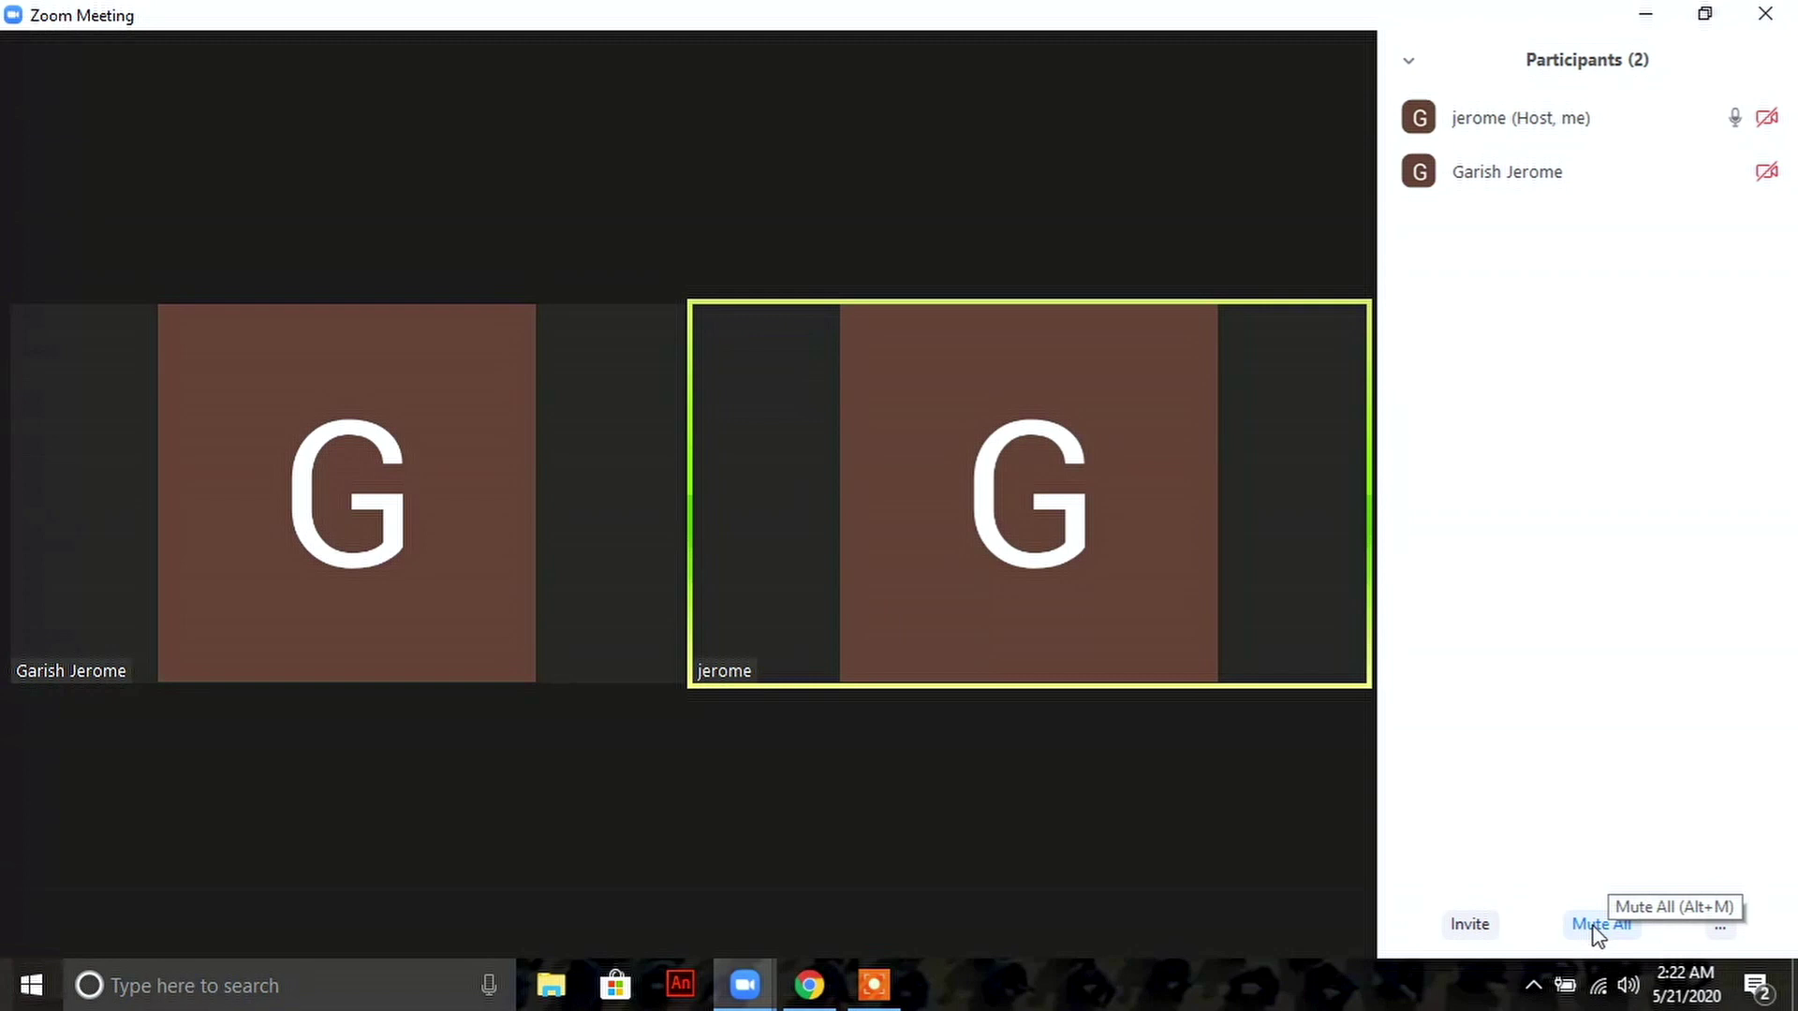
pyautogui.moveTo(1158, 143)
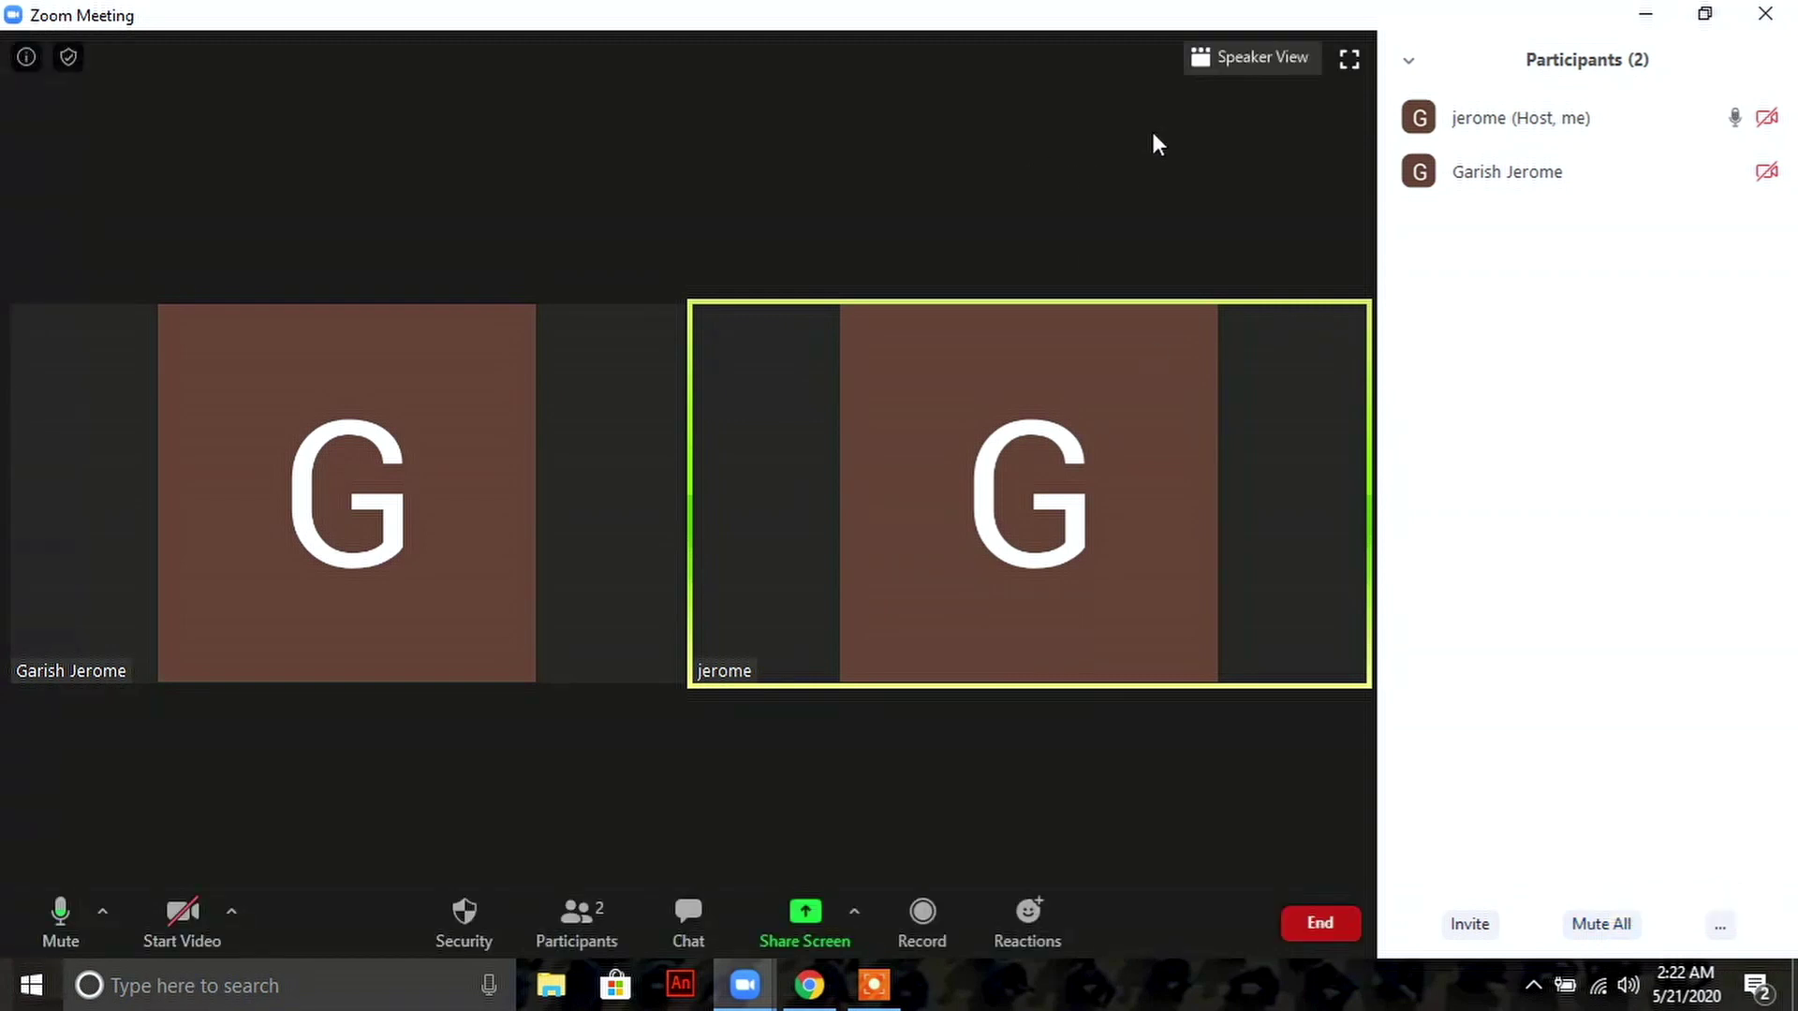
pyautogui.click(1348, 59)
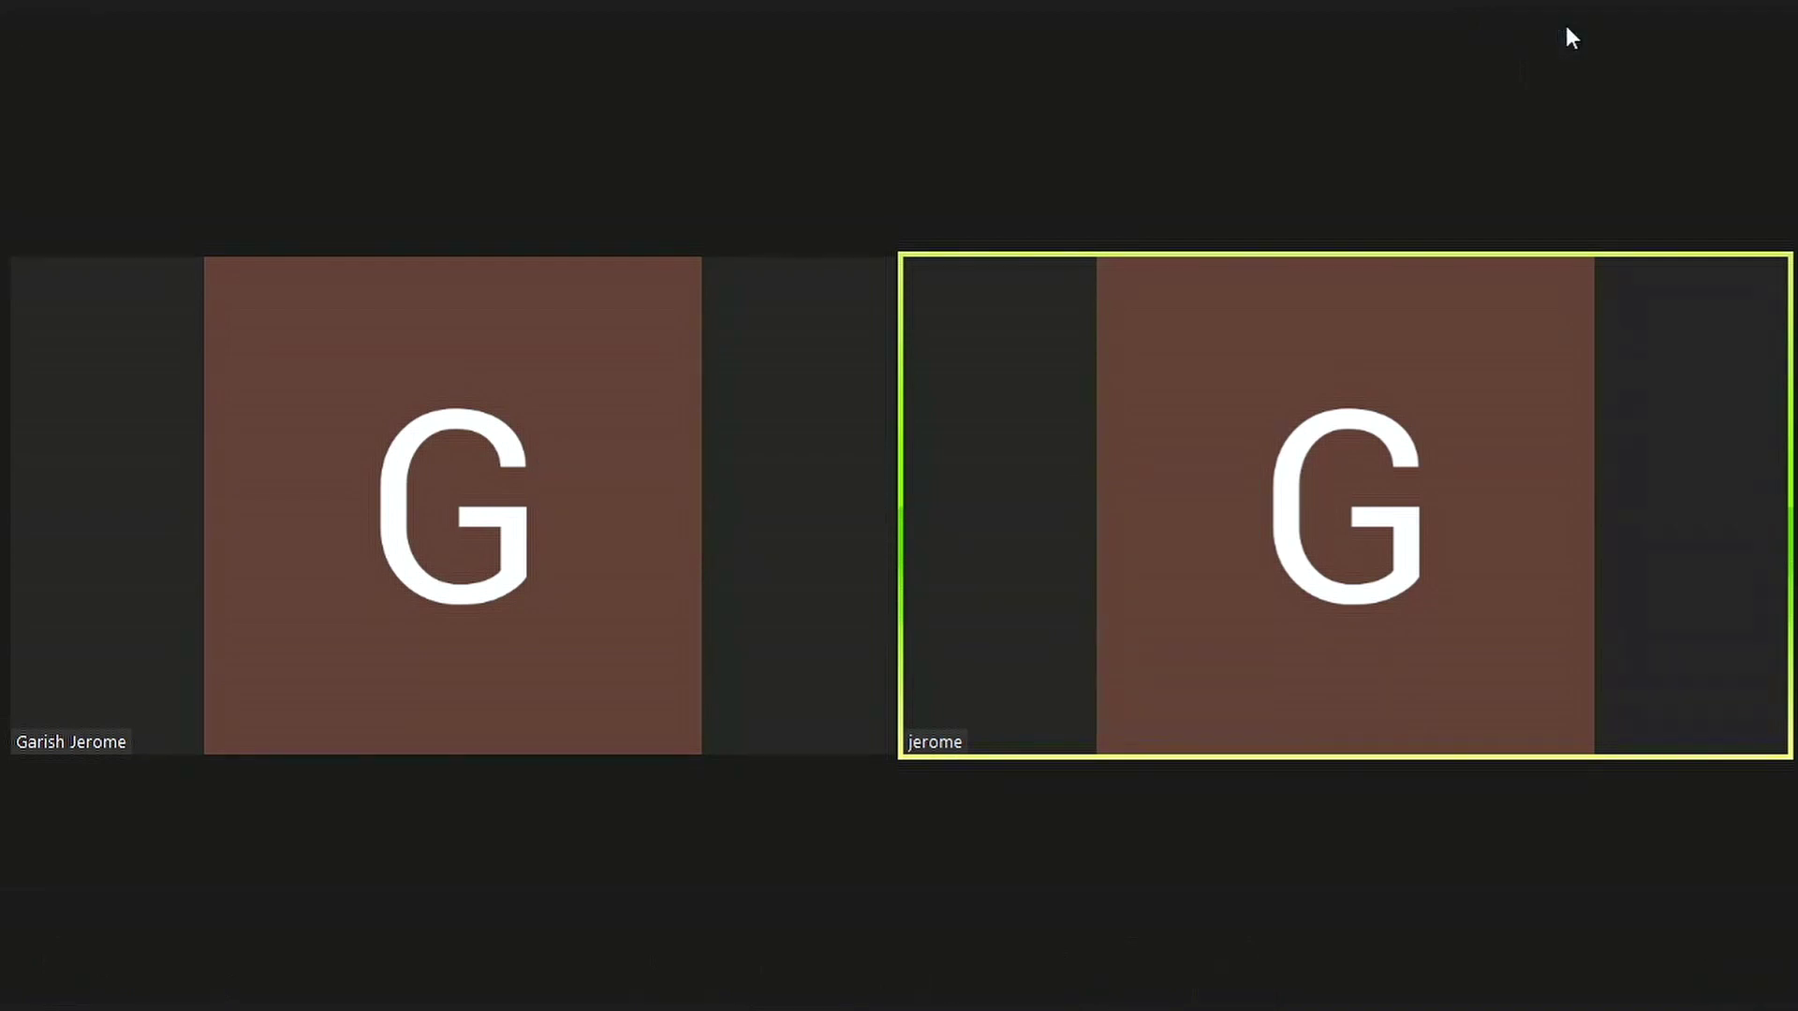
pyautogui.click(1564, 25)
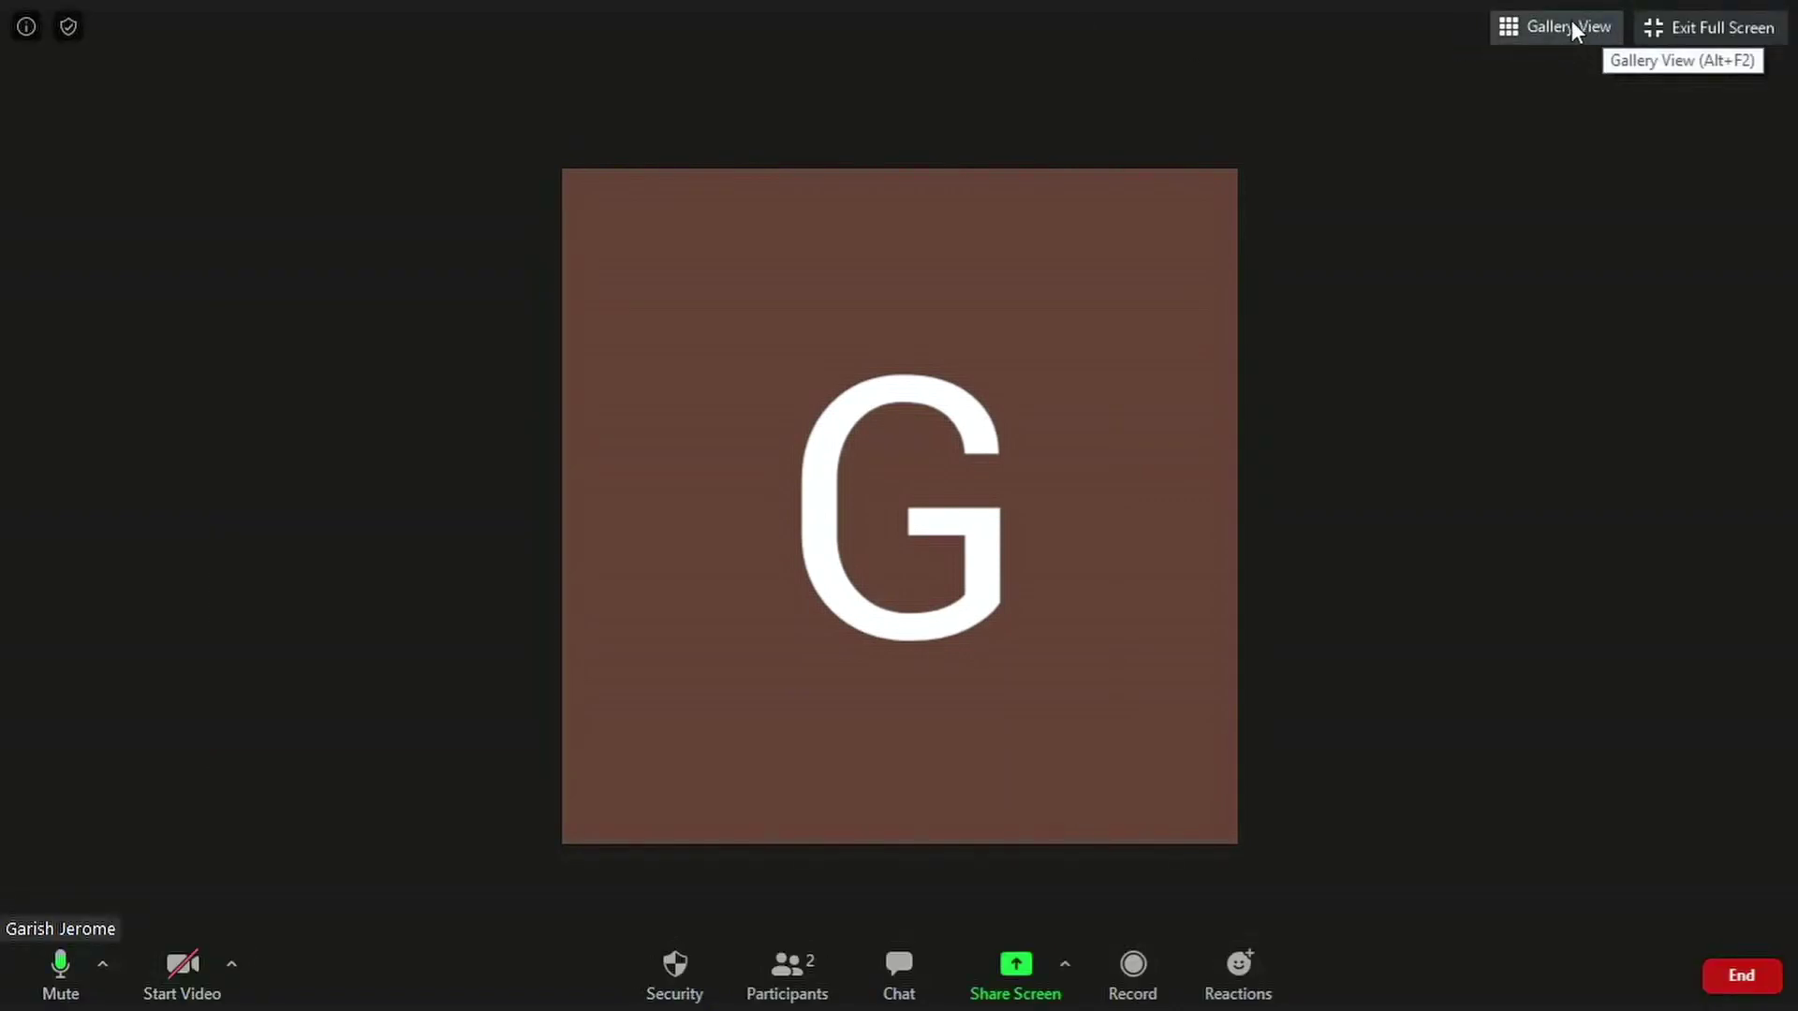
pyautogui.click(1519, 23)
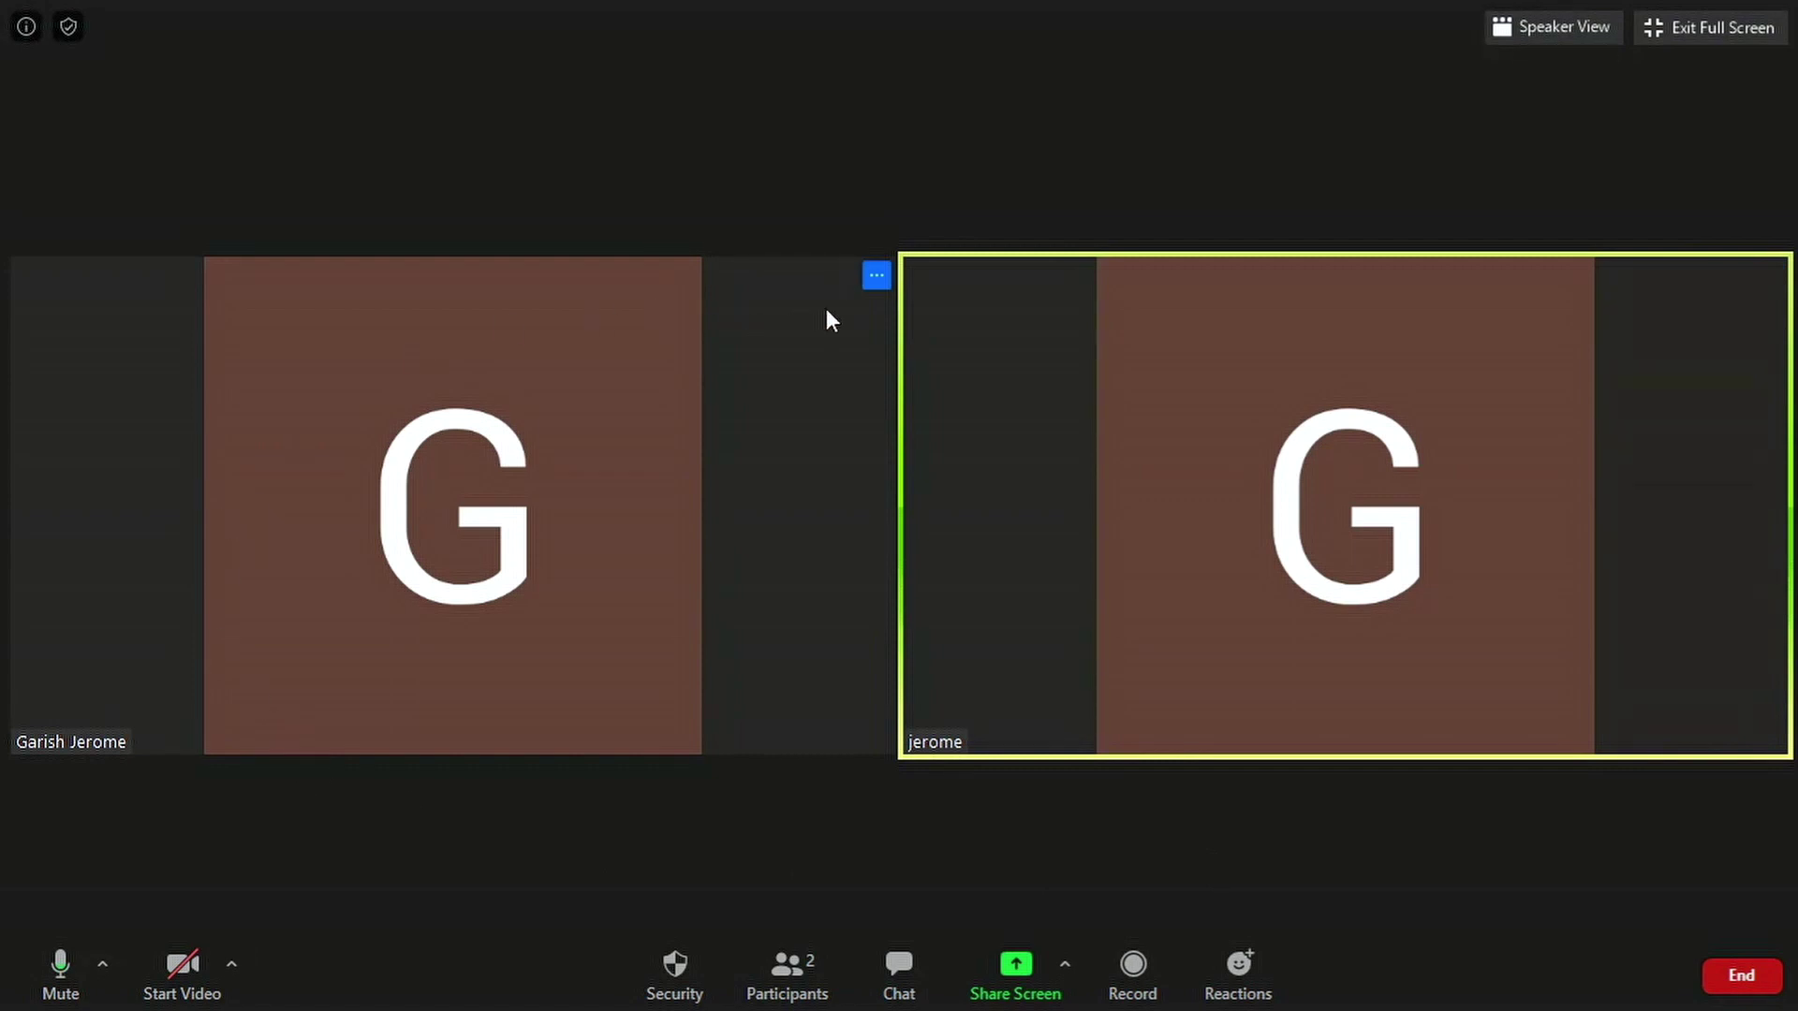
pyautogui.click(25, 28)
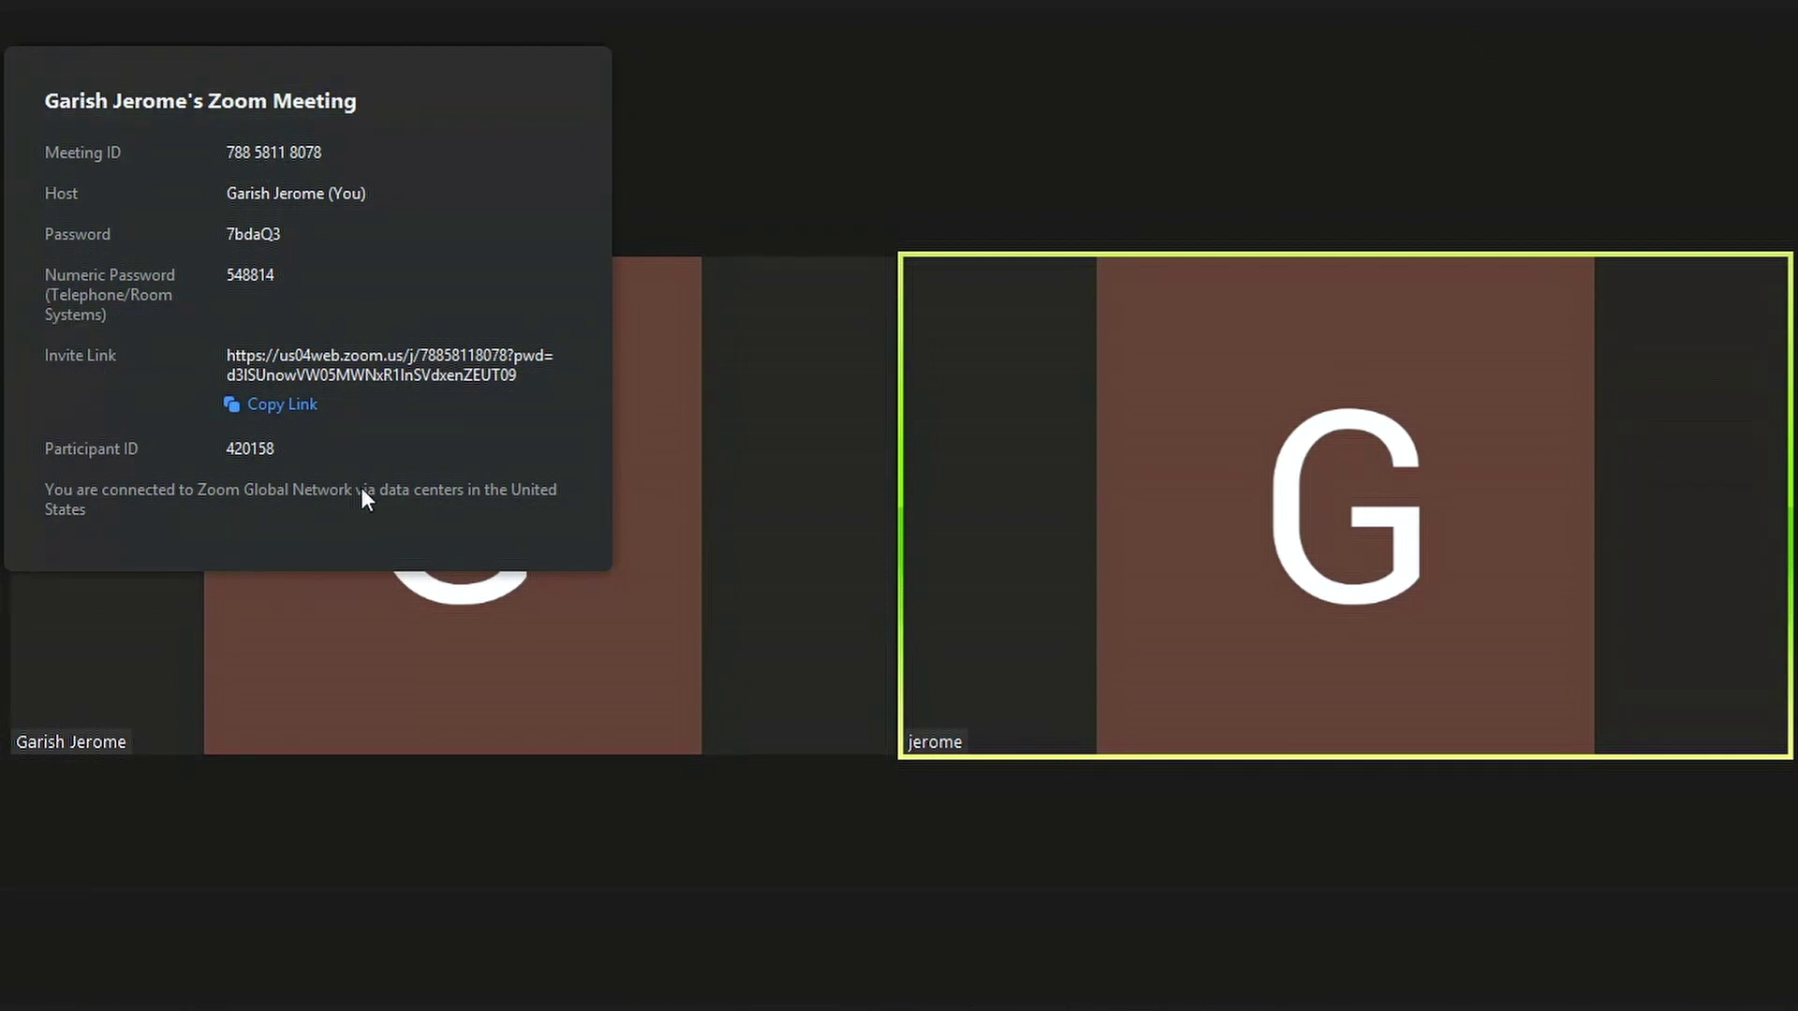
pyautogui.click(741, 347)
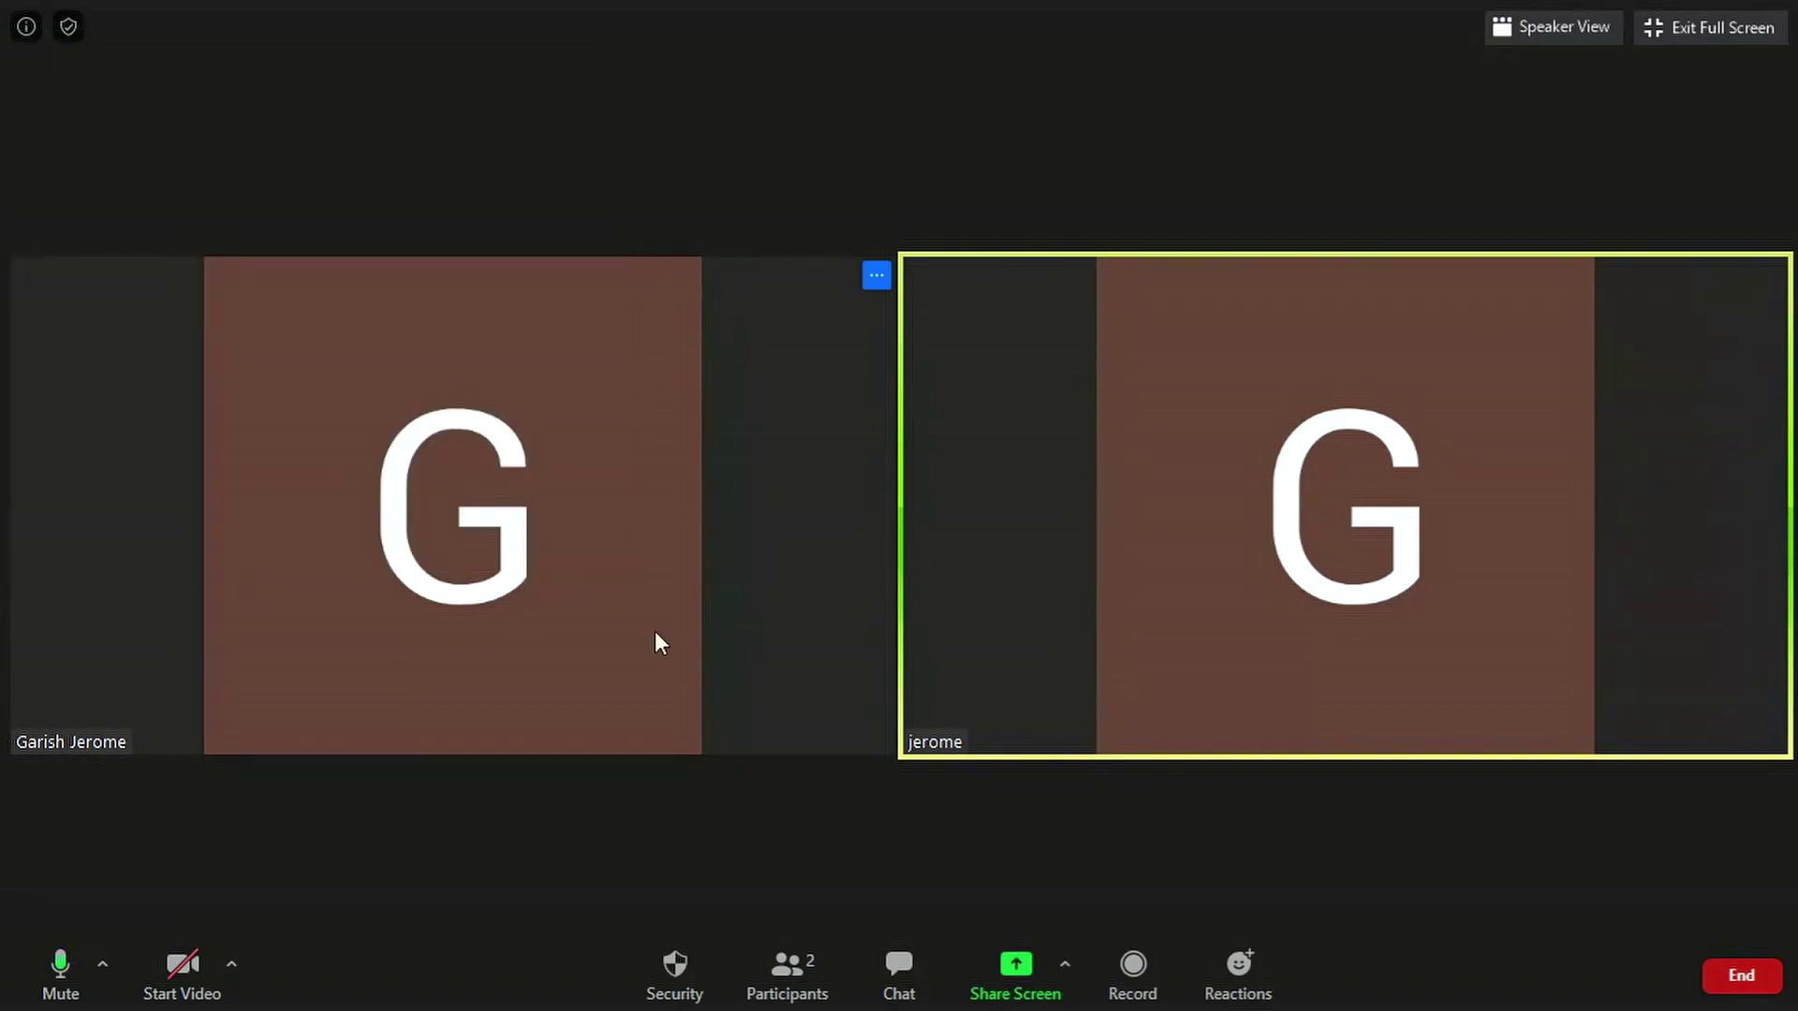
pyautogui.click(909, 968)
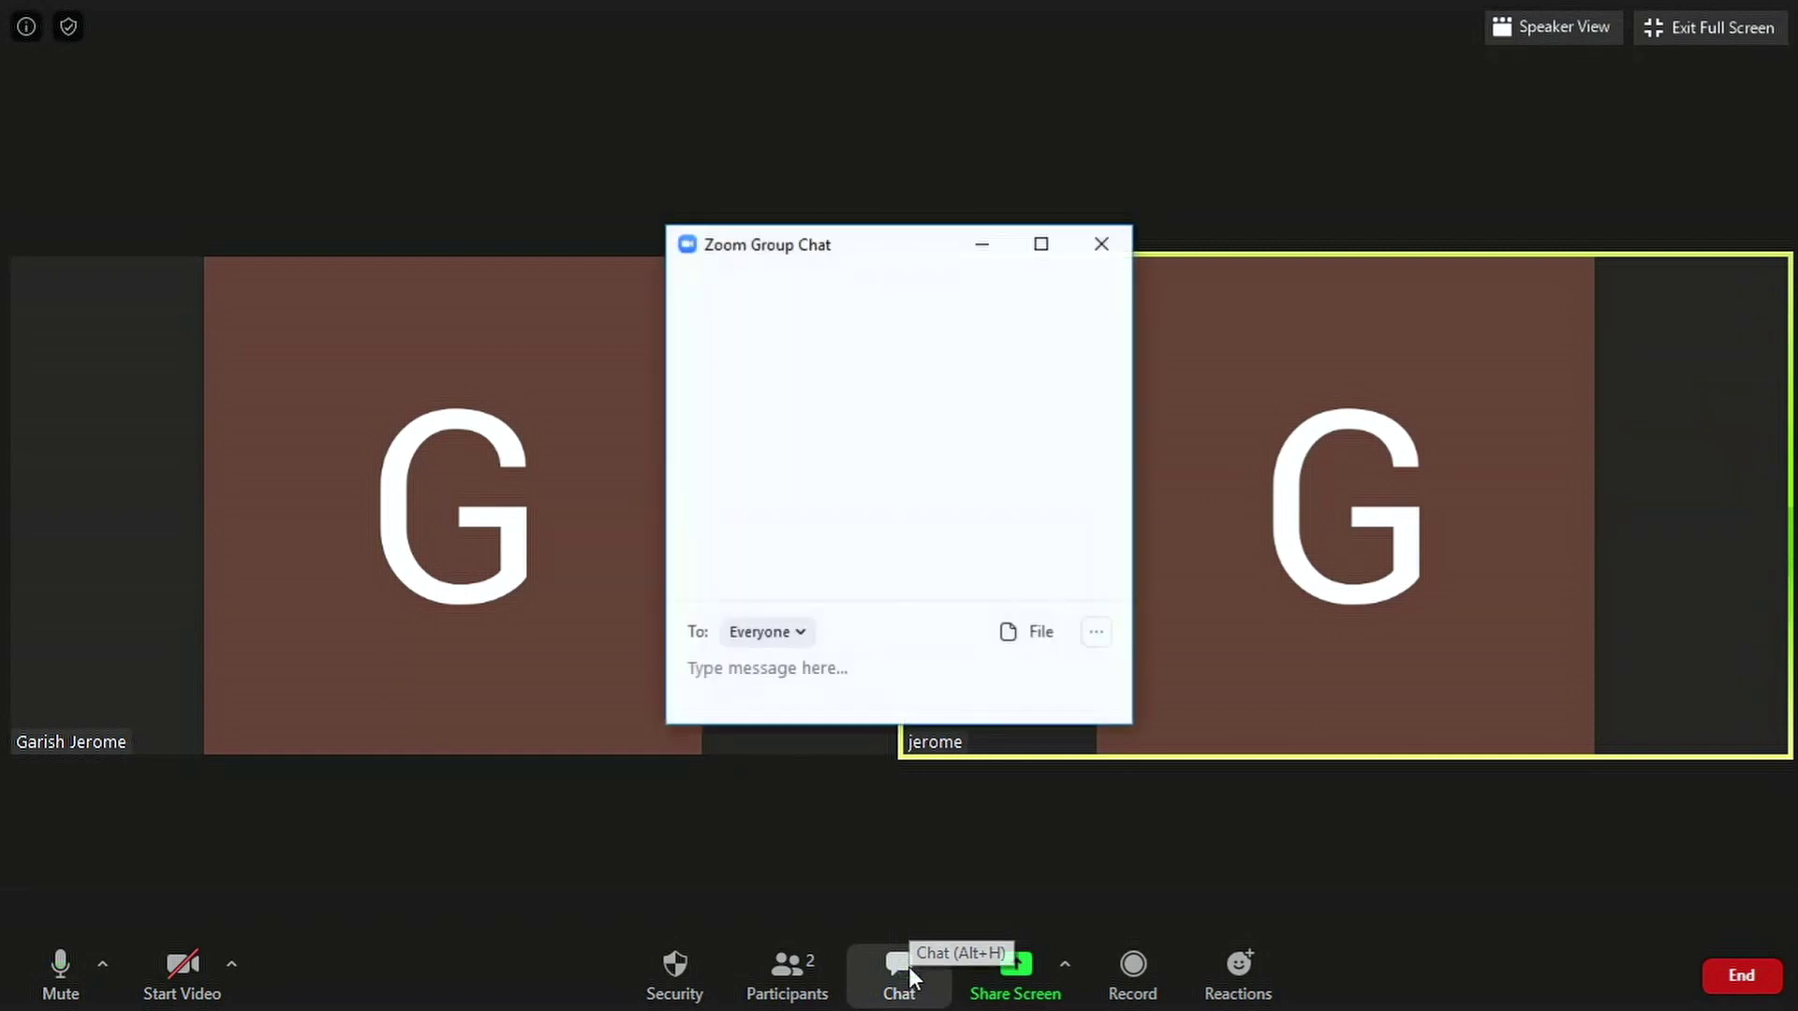
pyautogui.click(797, 636)
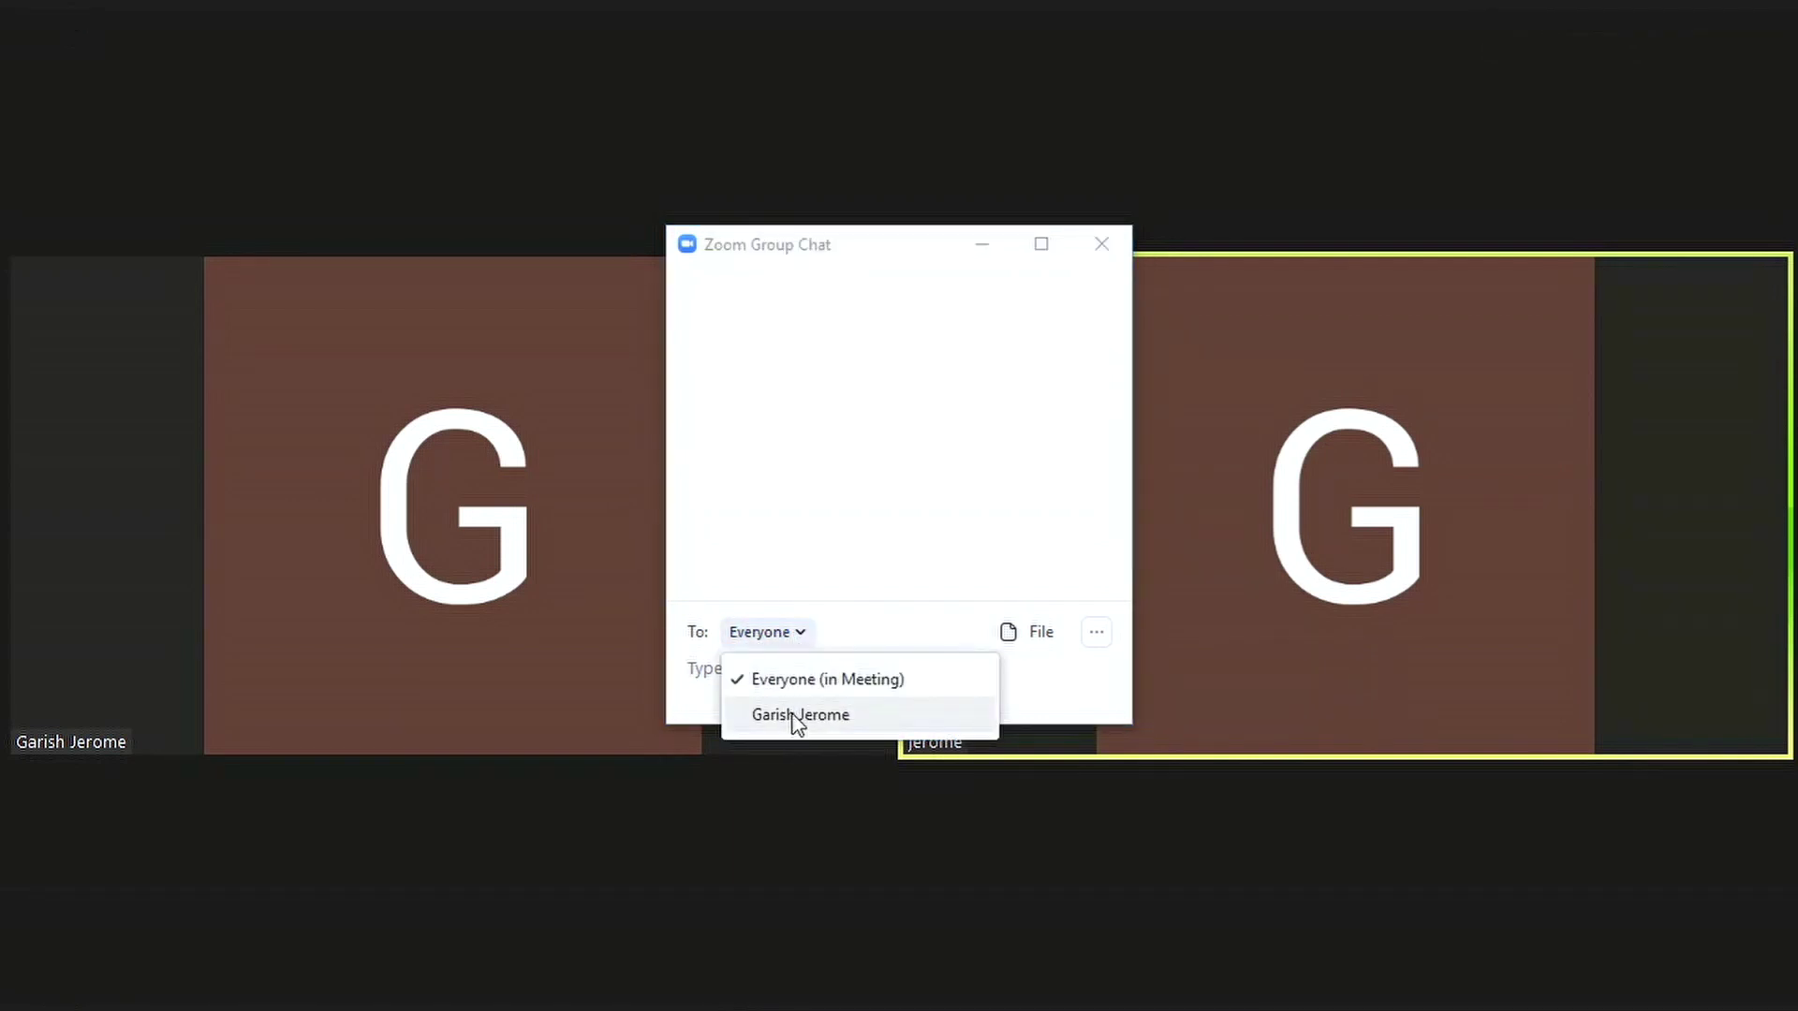
pyautogui.click(817, 787)
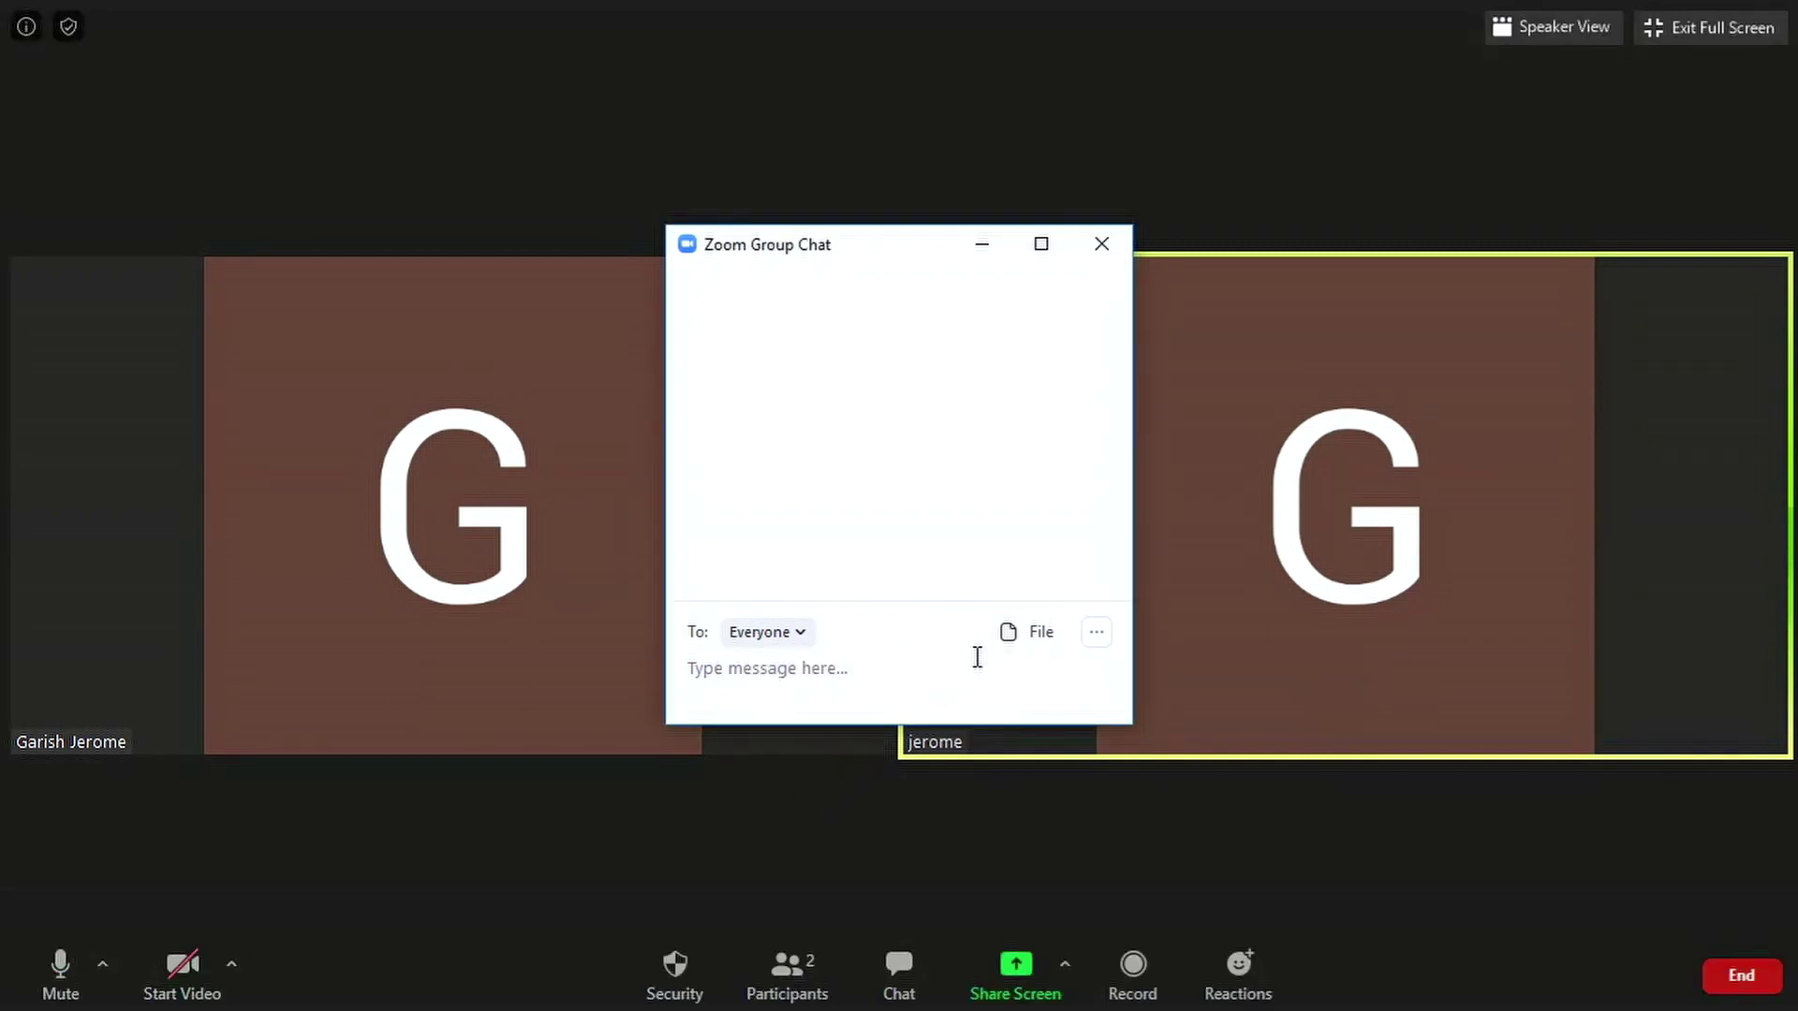
pyautogui.click(1036, 644)
pyautogui.click(1039, 644)
pyautogui.click(1039, 644)
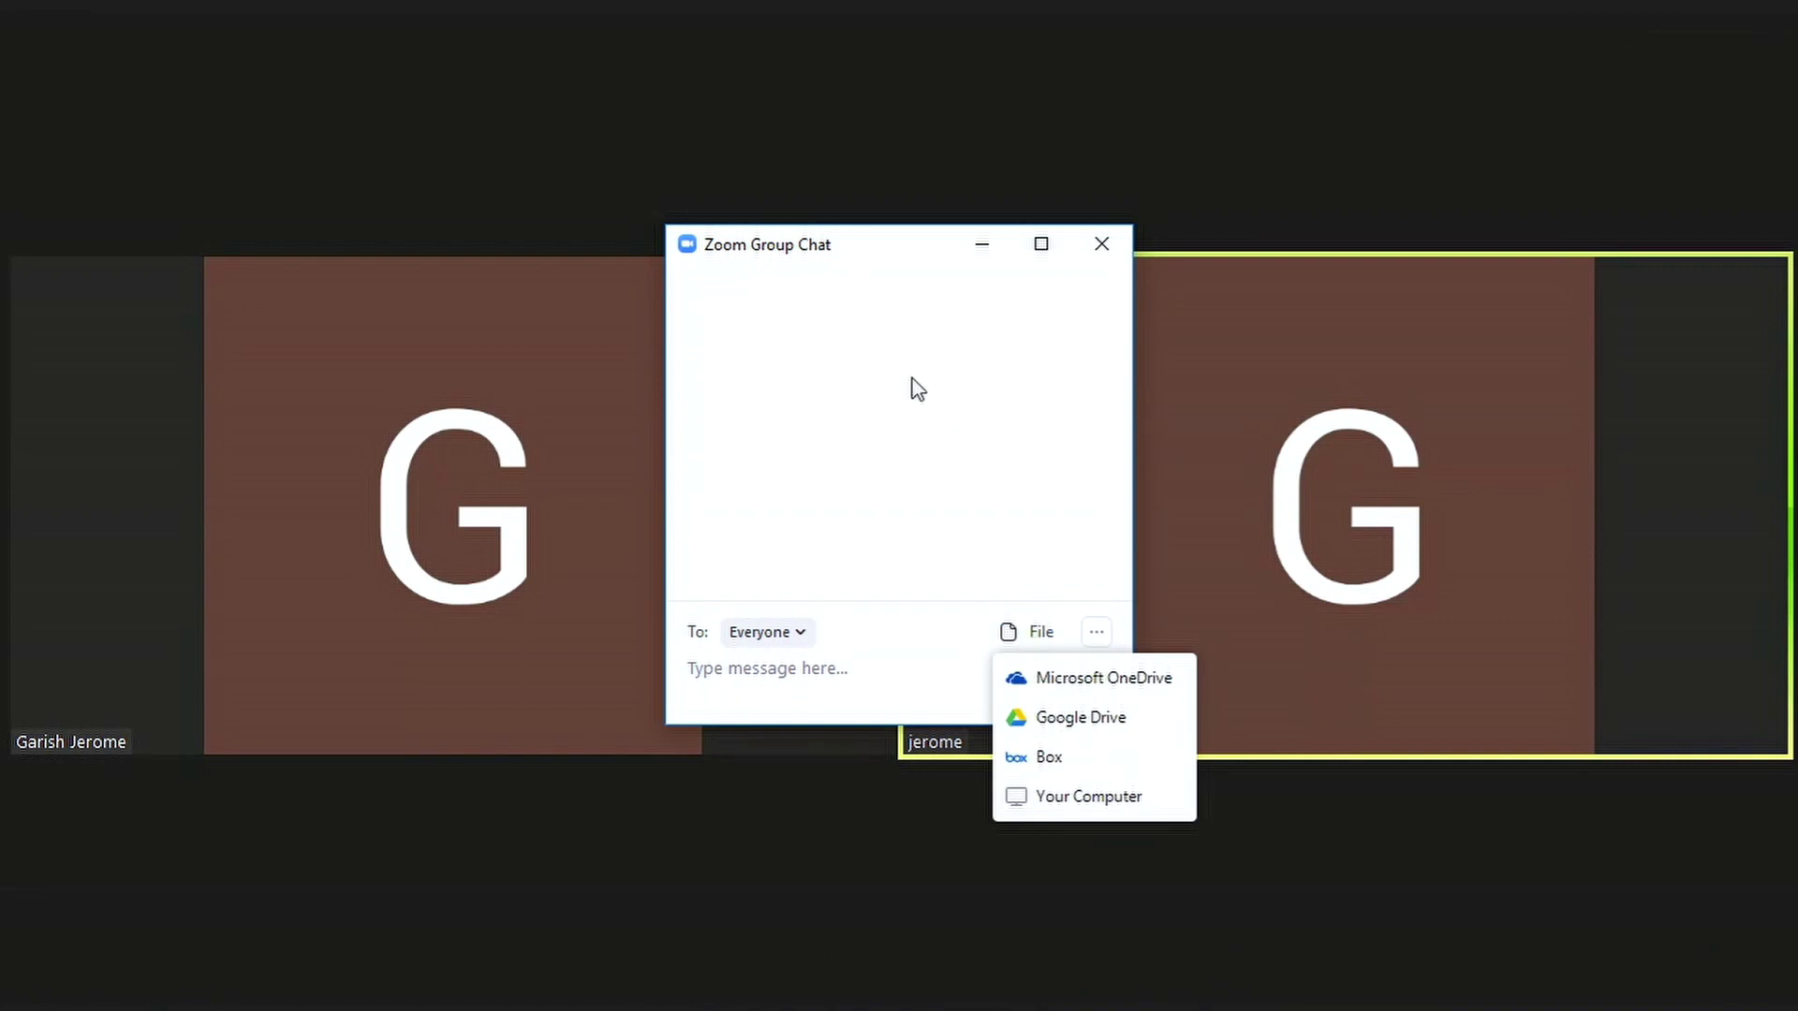
pyautogui.click(1100, 245)
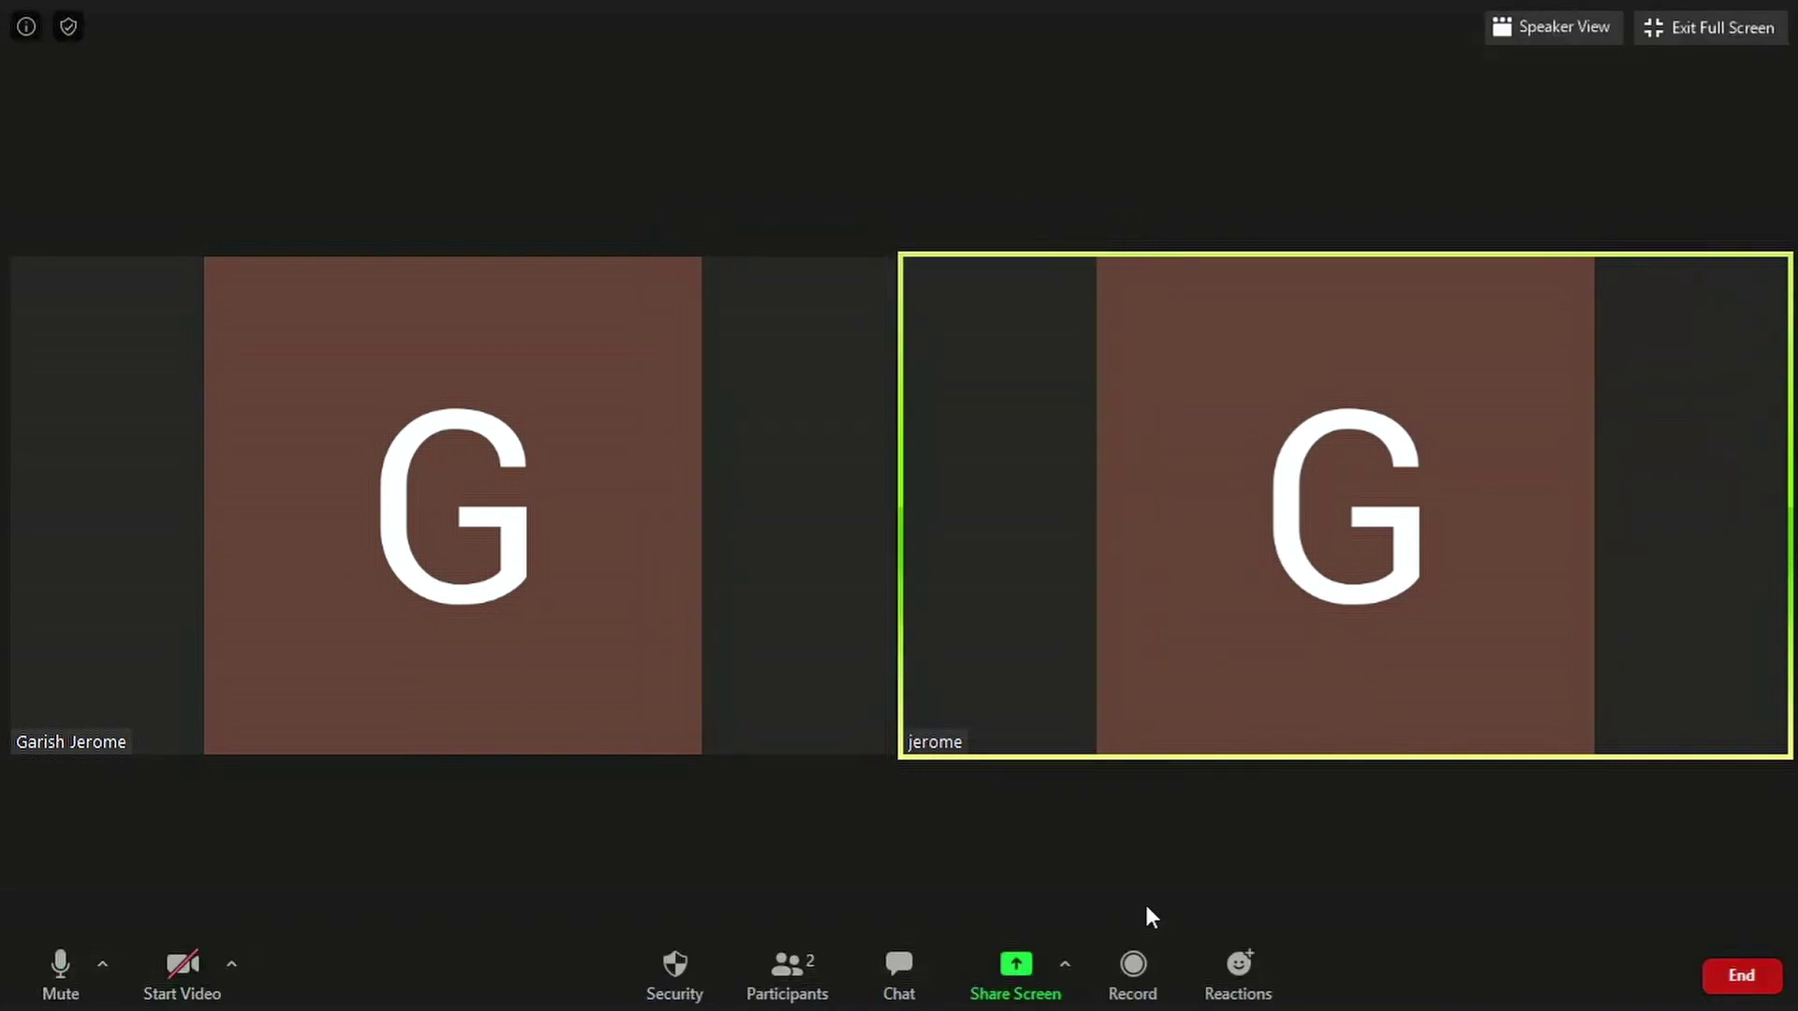
# Exit Full Screen, then close the Participants panel from its chevron menu
pyautogui.click(1708, 27)
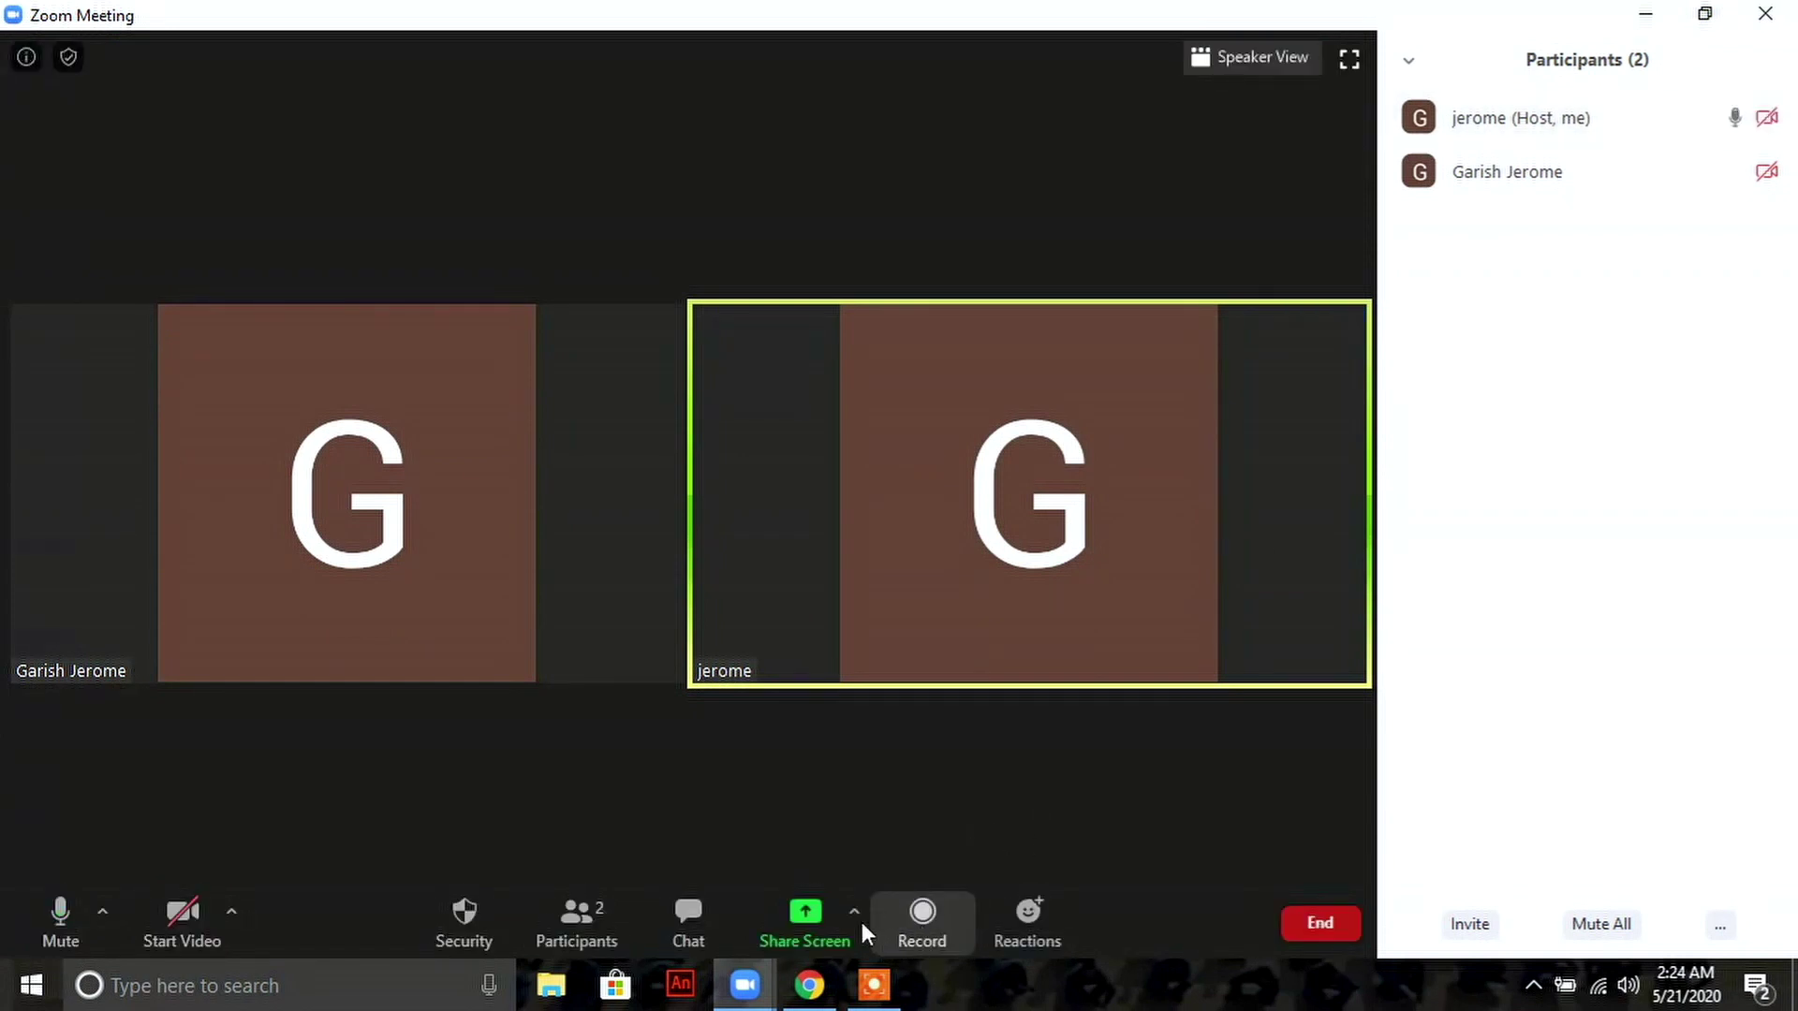
pyautogui.click(1407, 62)
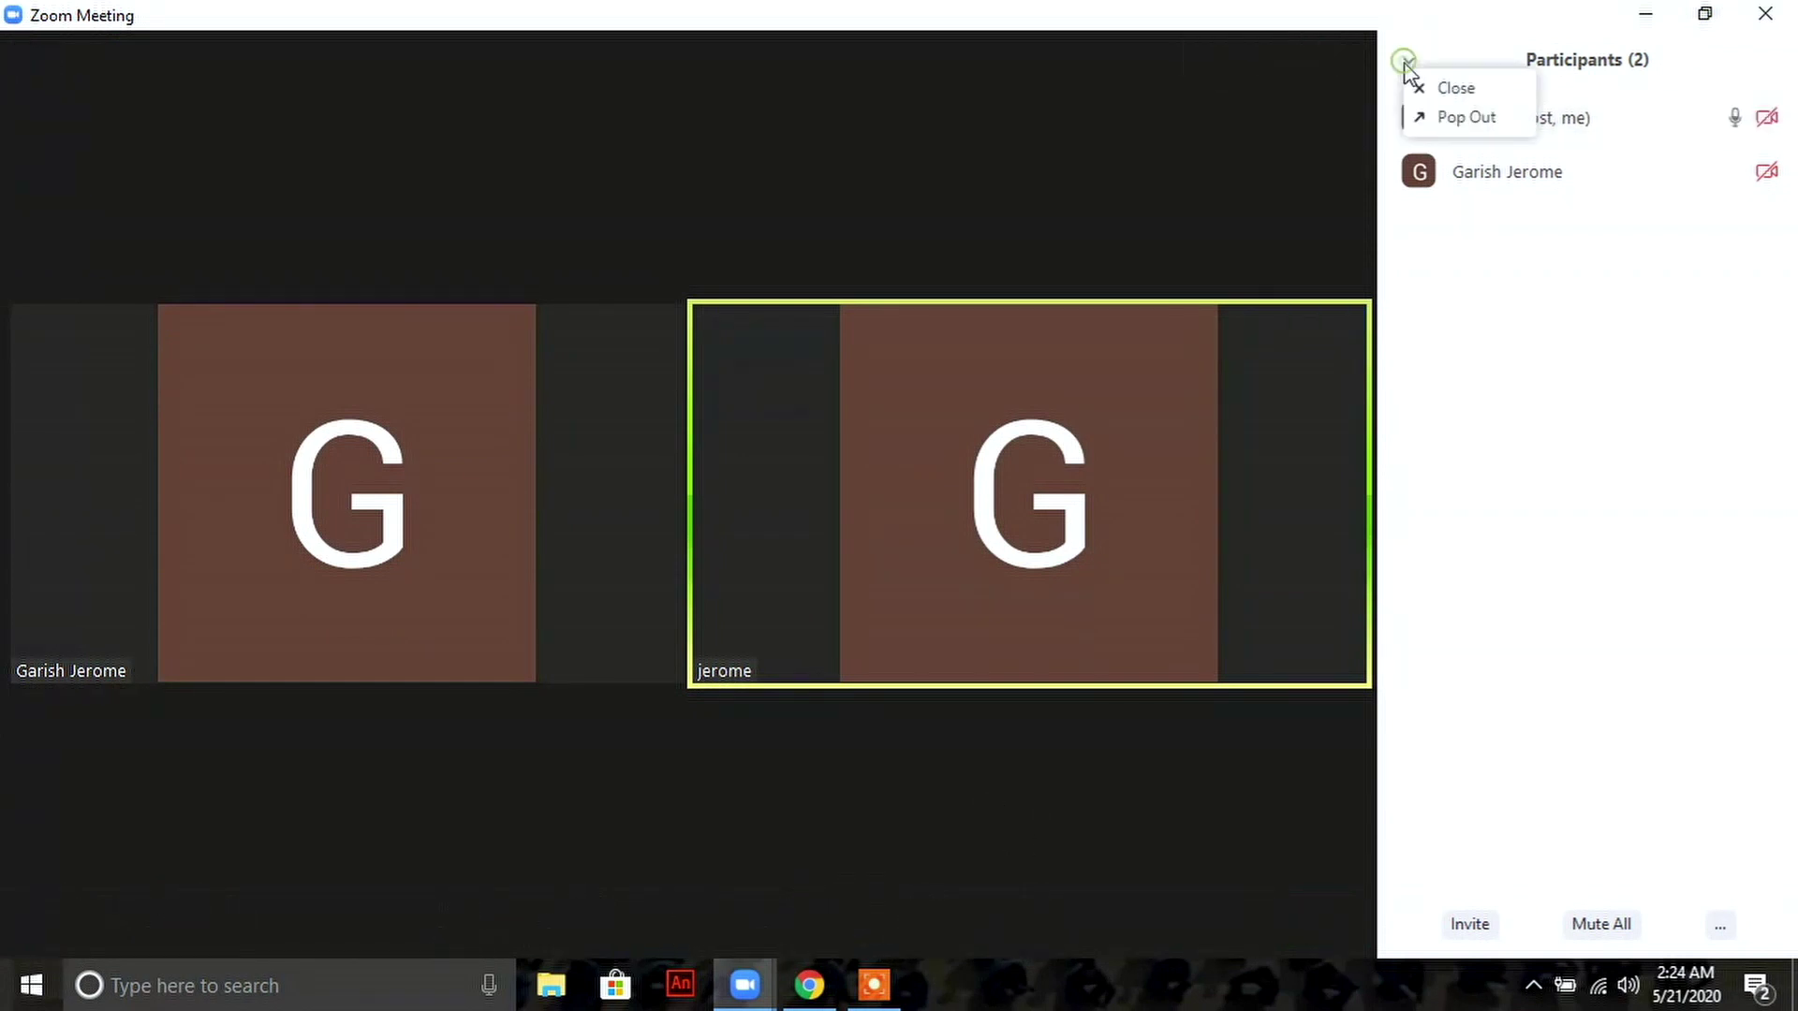
pyautogui.click(1447, 87)
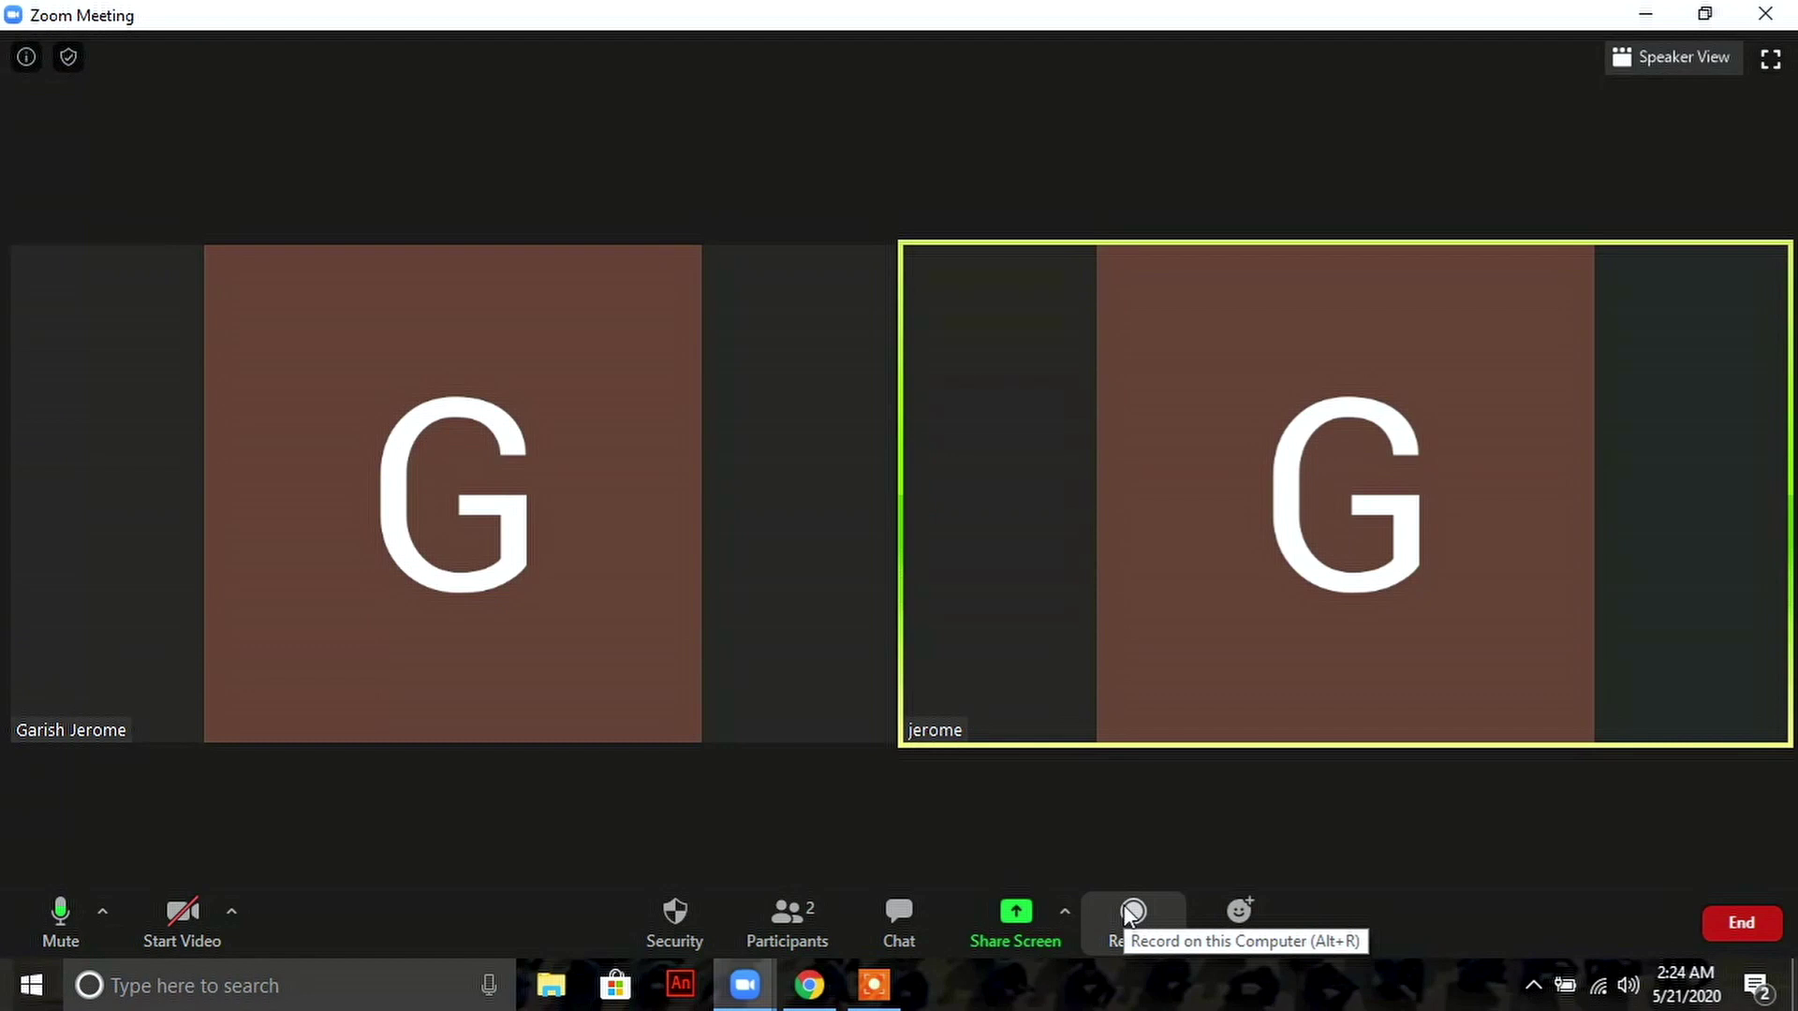
# Record the meeting to this computer, pausing and resuming once before stopping
pyautogui.click(1132, 913)
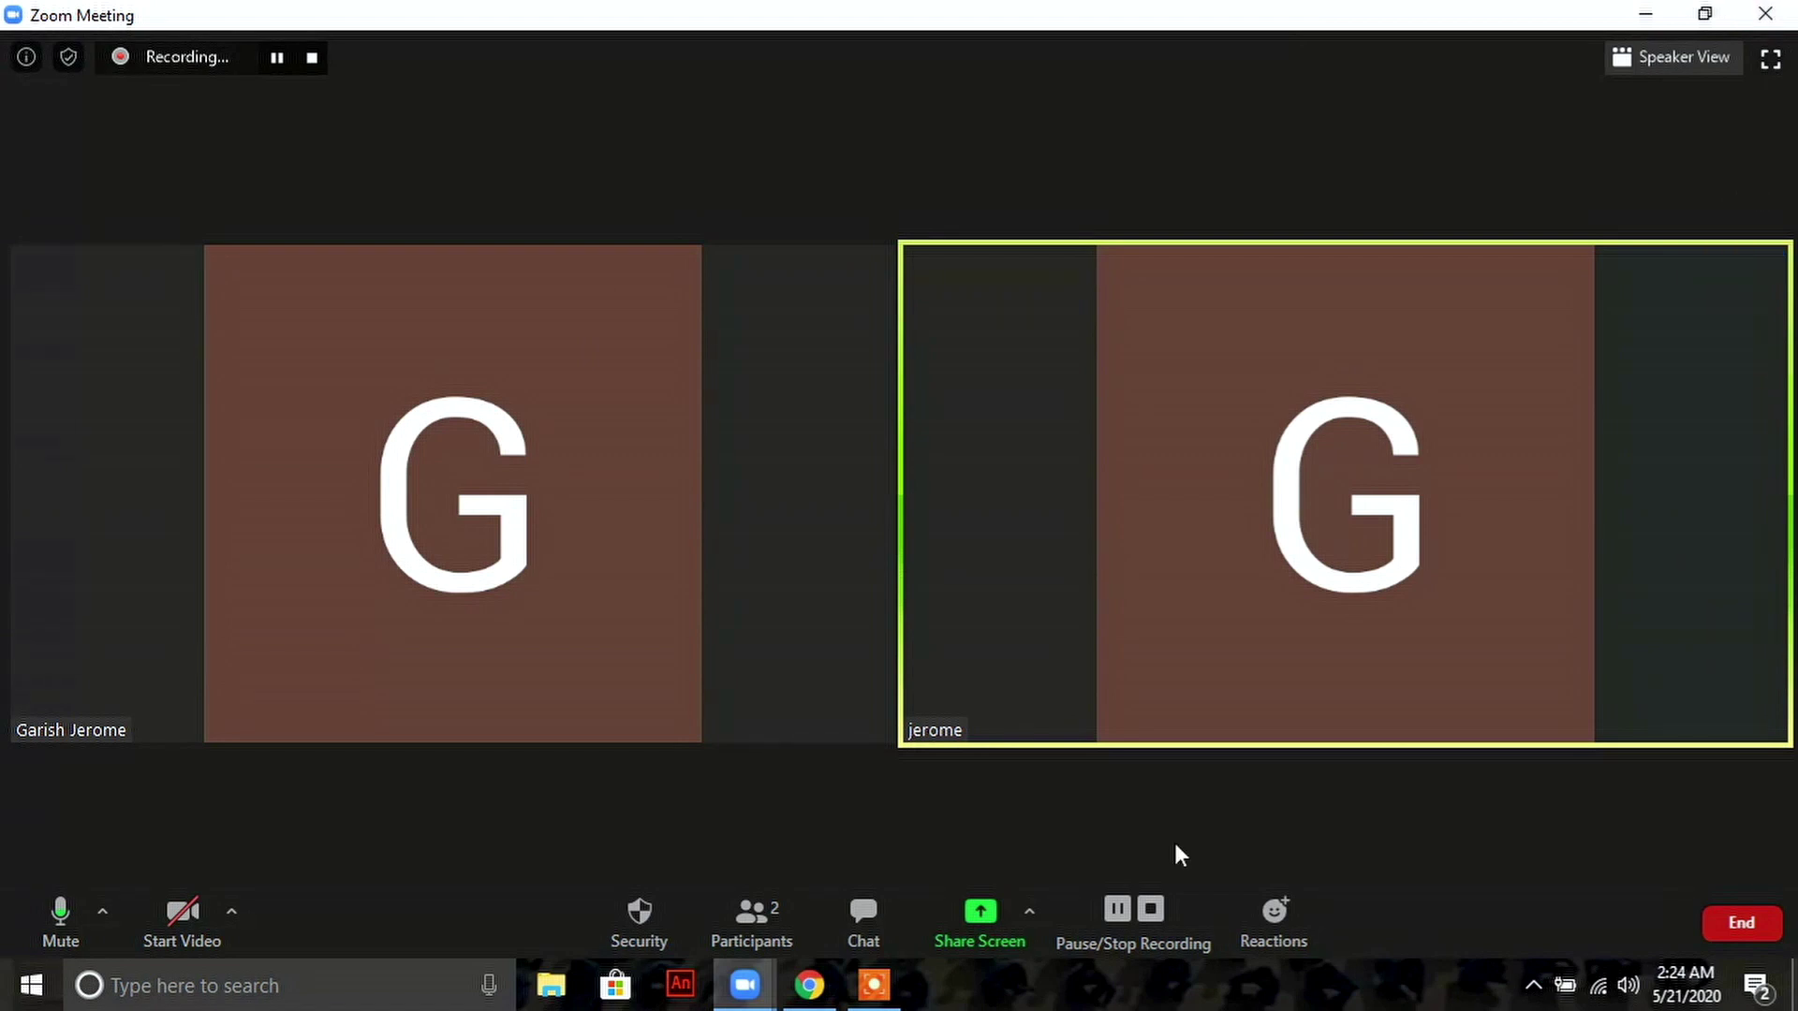
pyautogui.click(1117, 908)
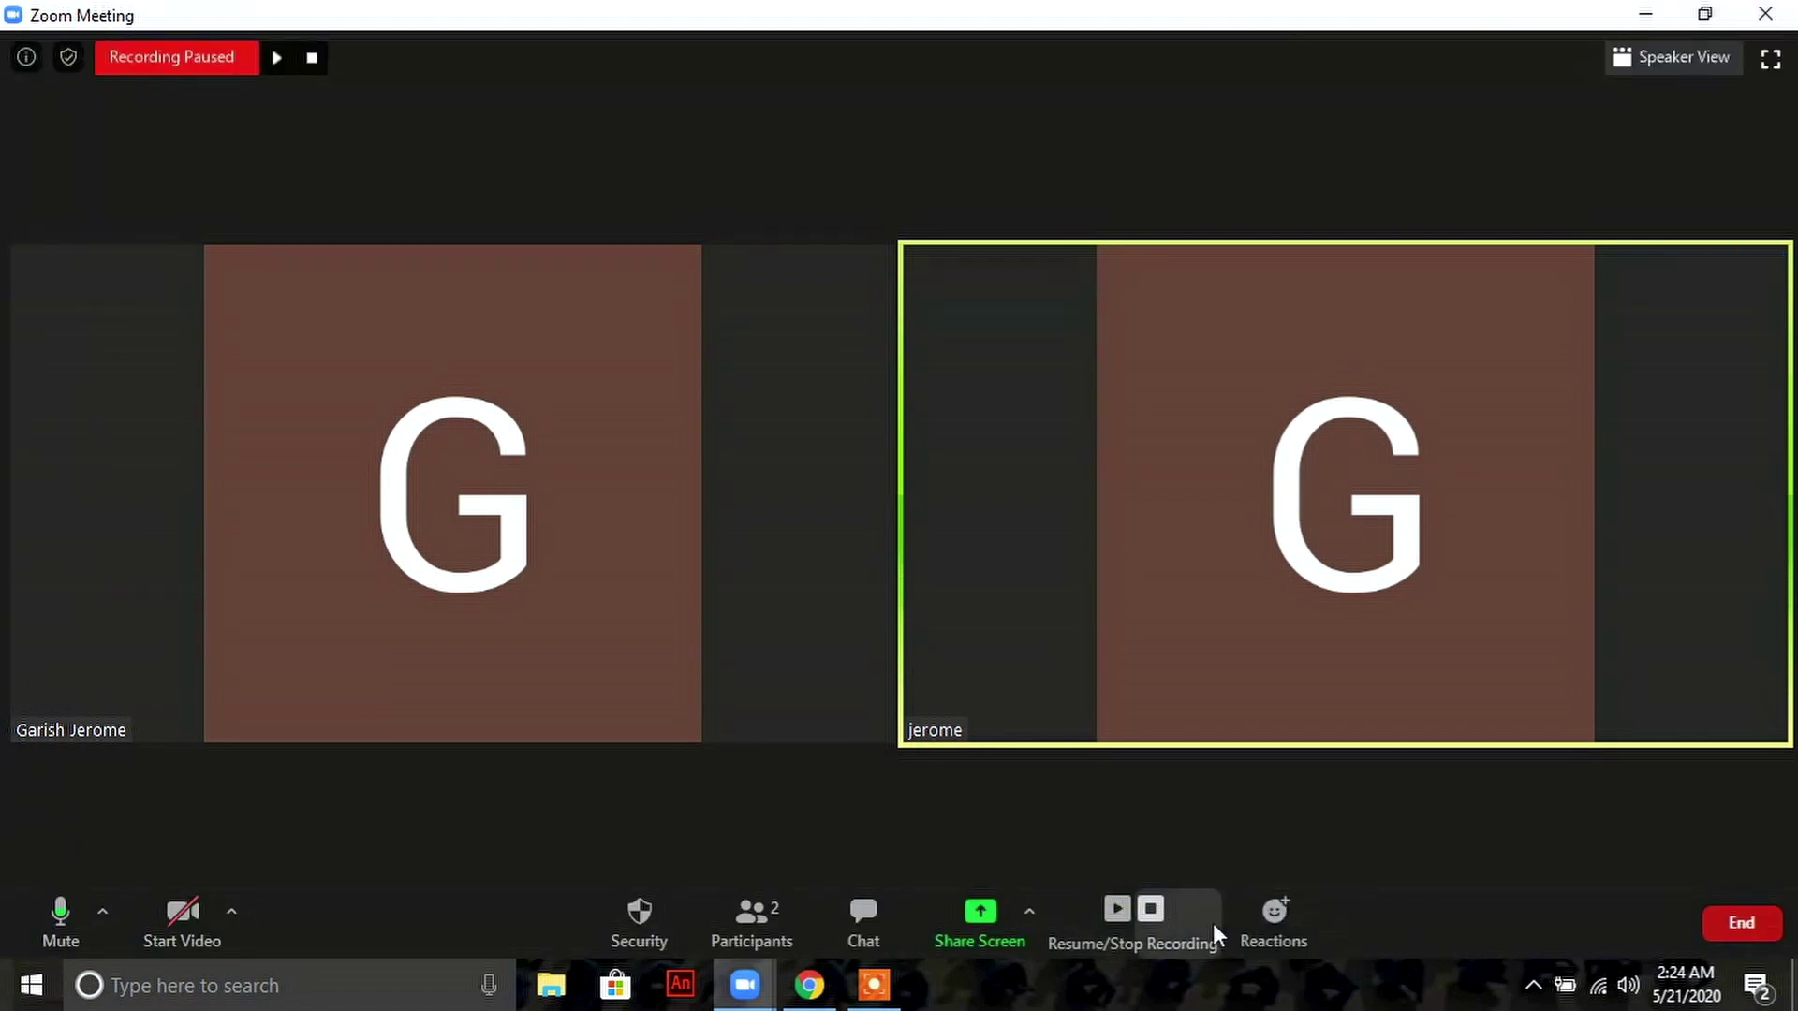
pyautogui.click(1117, 912)
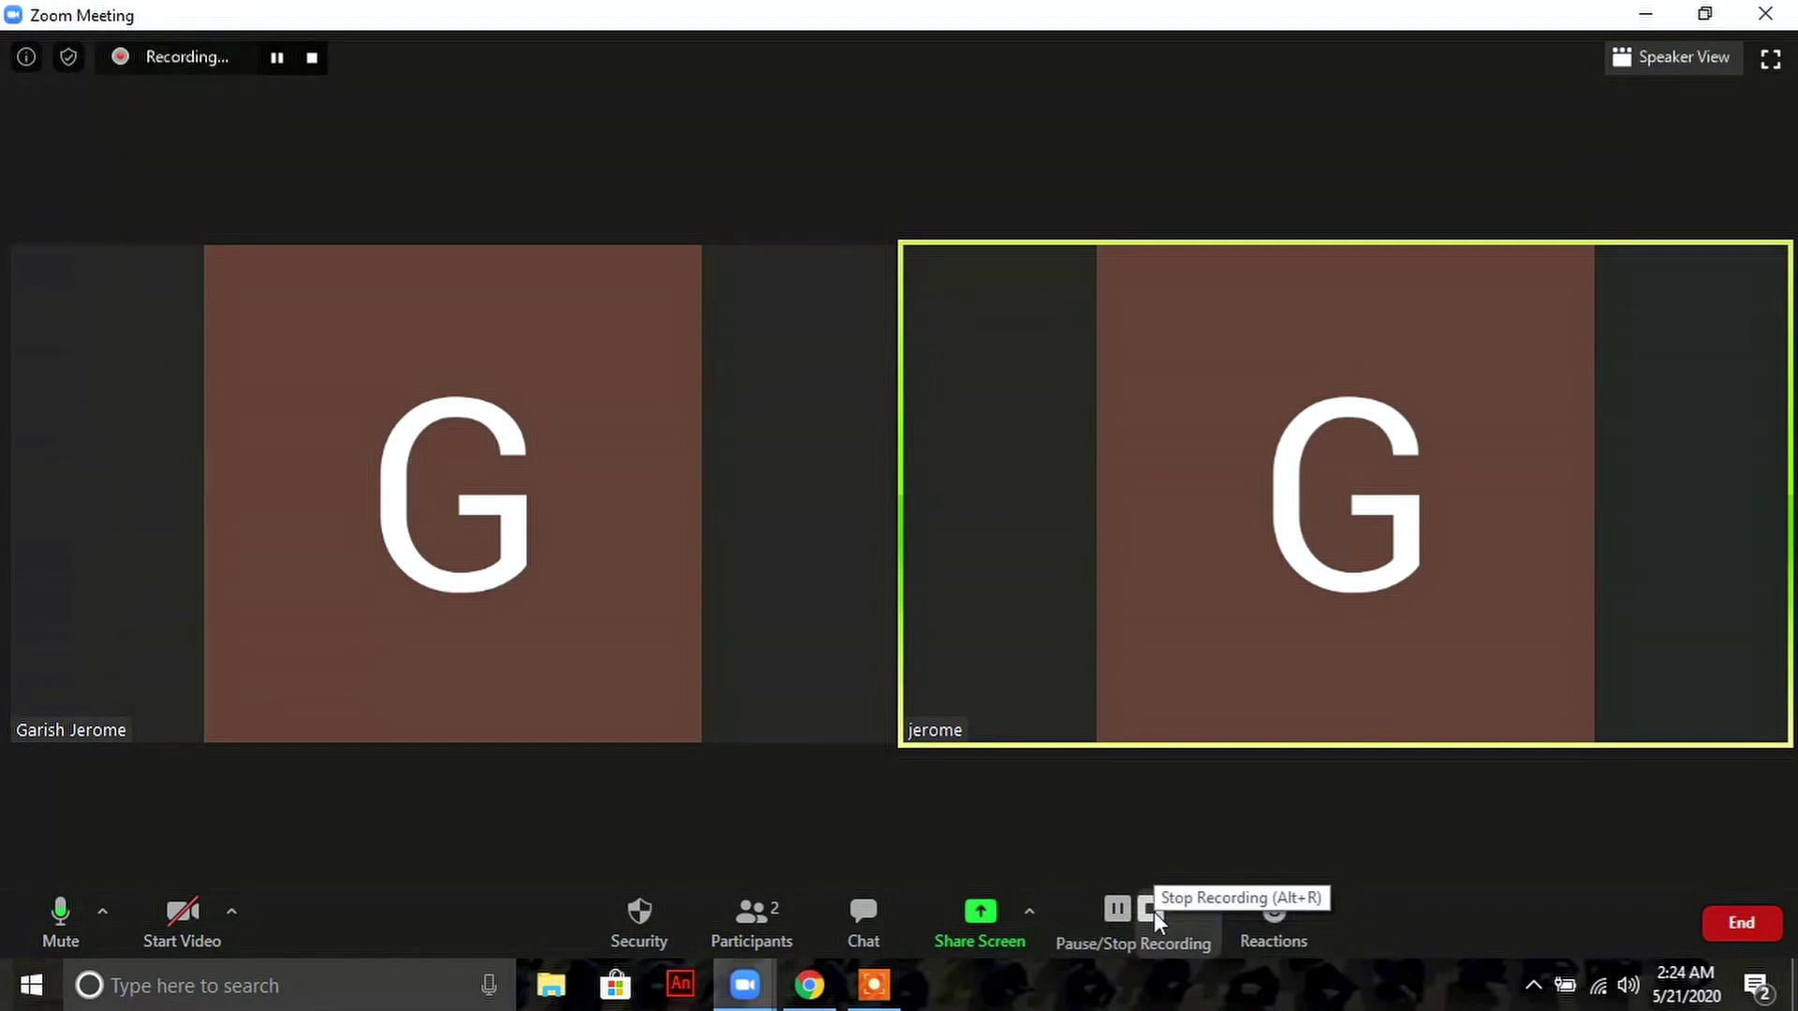
pyautogui.click(1154, 912)
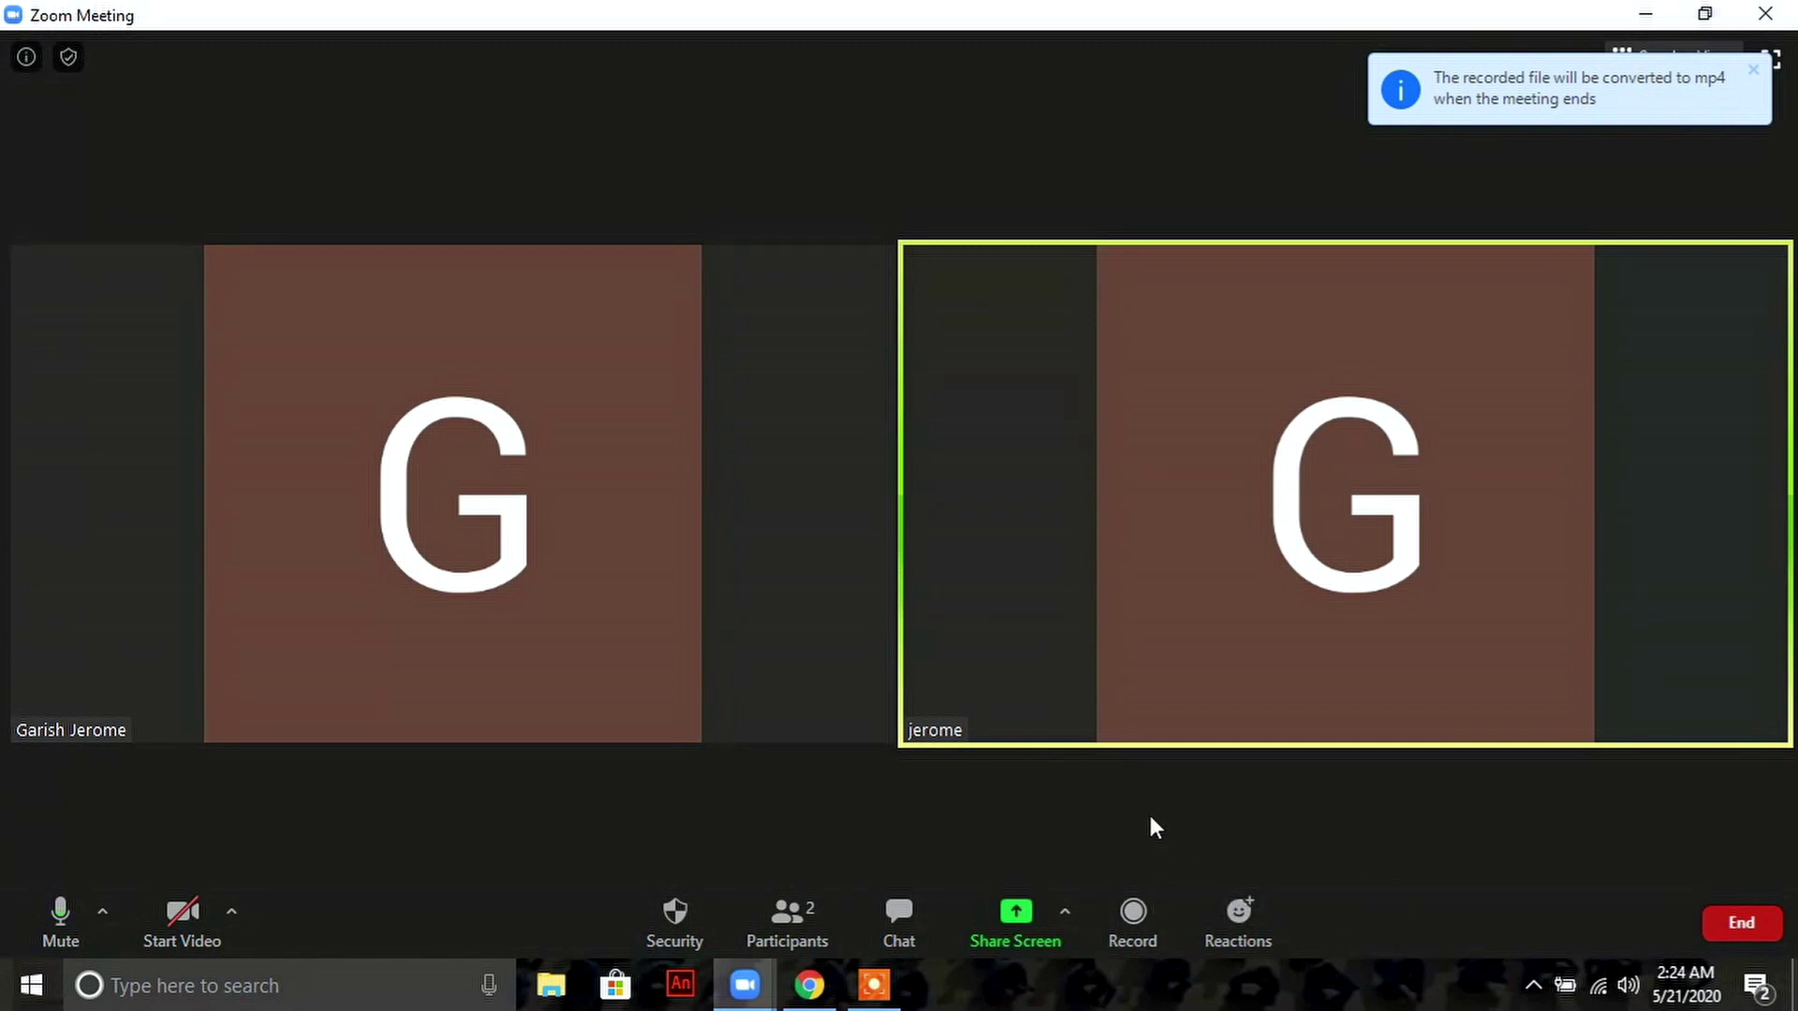
# Send thumbs-up and clap reactions
pyautogui.click(1245, 917)
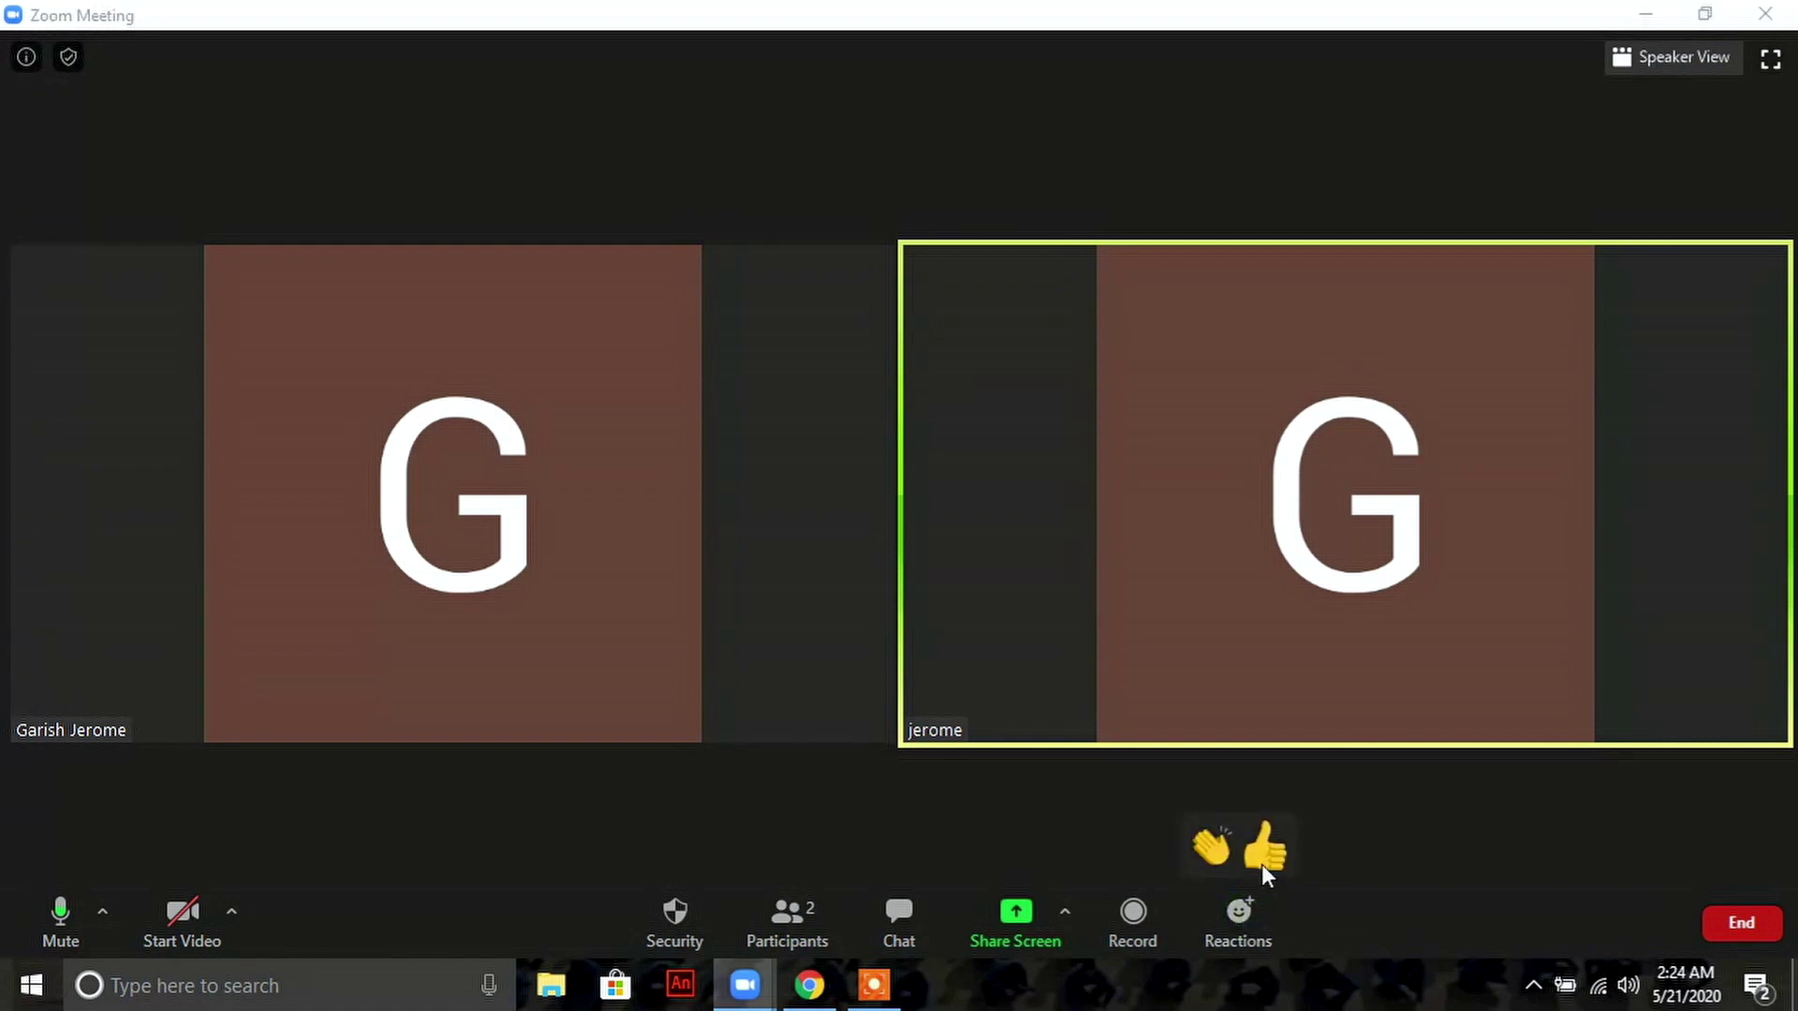
pyautogui.click(1264, 858)
pyautogui.click(1234, 929)
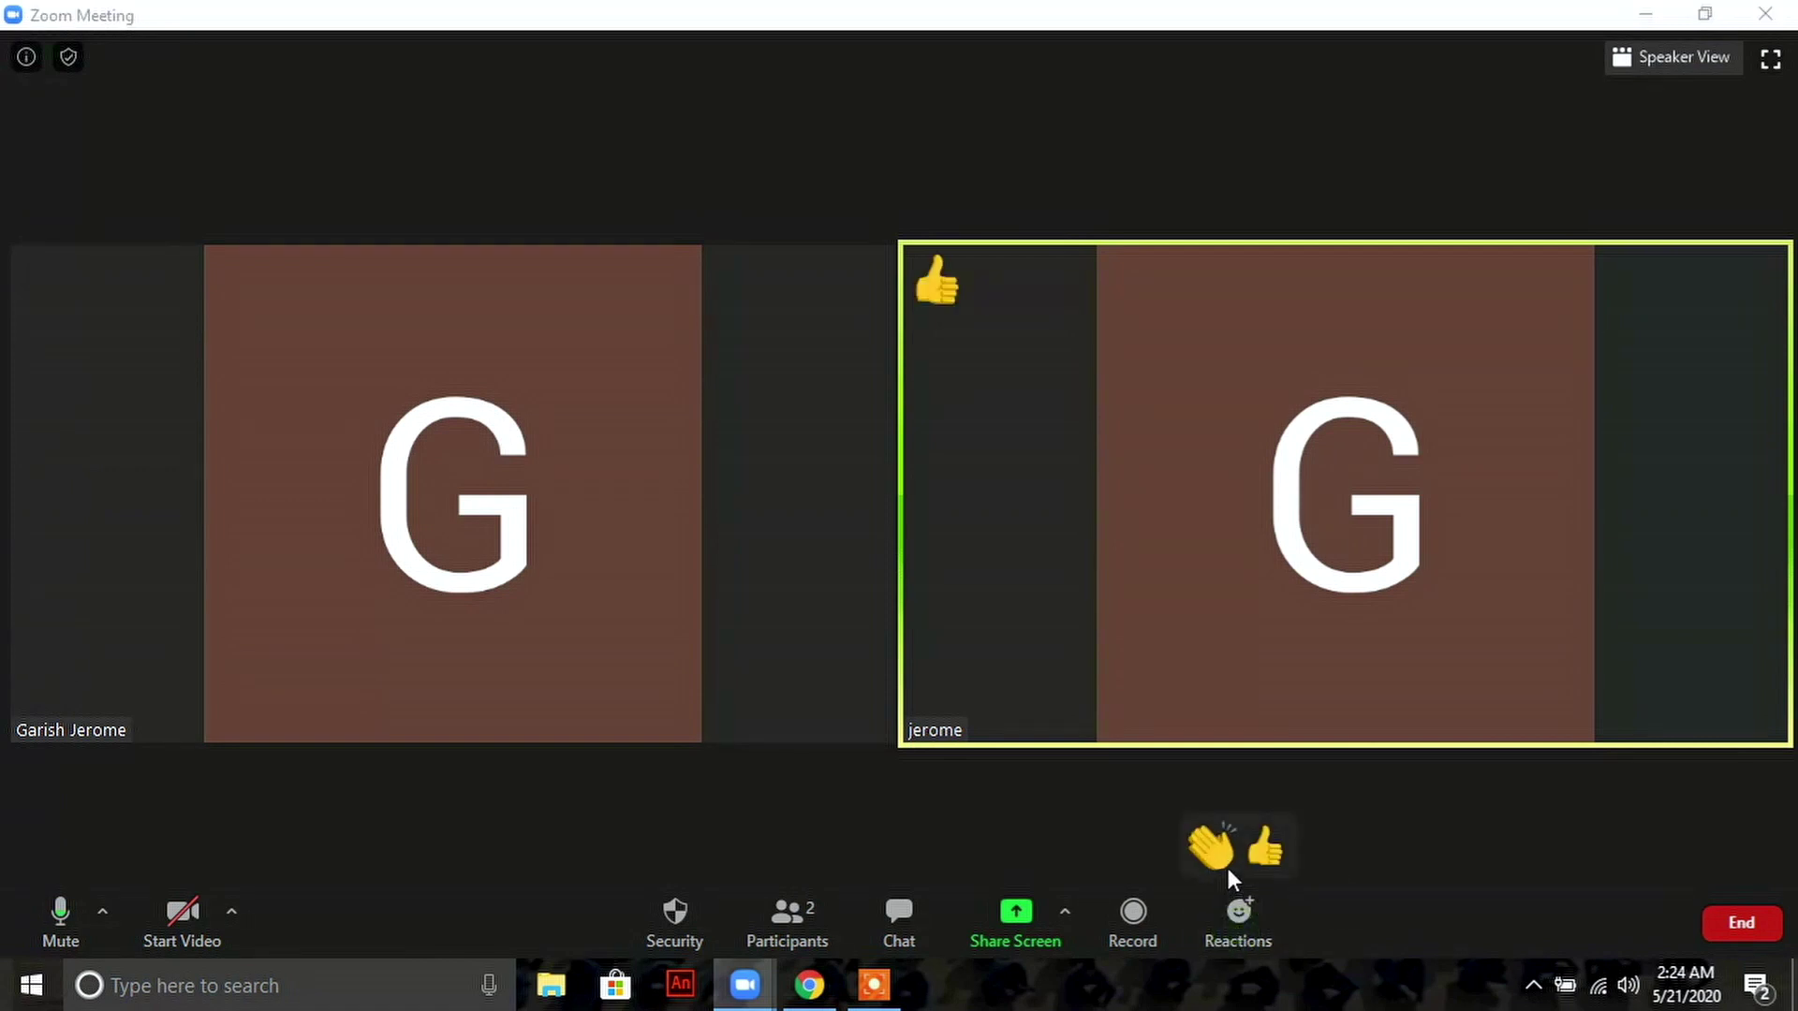